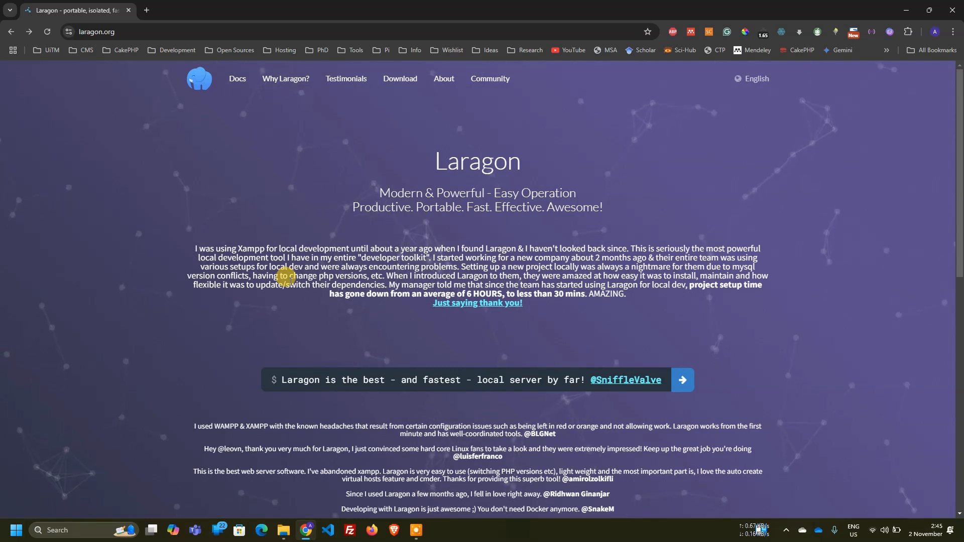
Download the Laragon Full (173 MB) edition from the download page of laragon.org
click(134, 30)
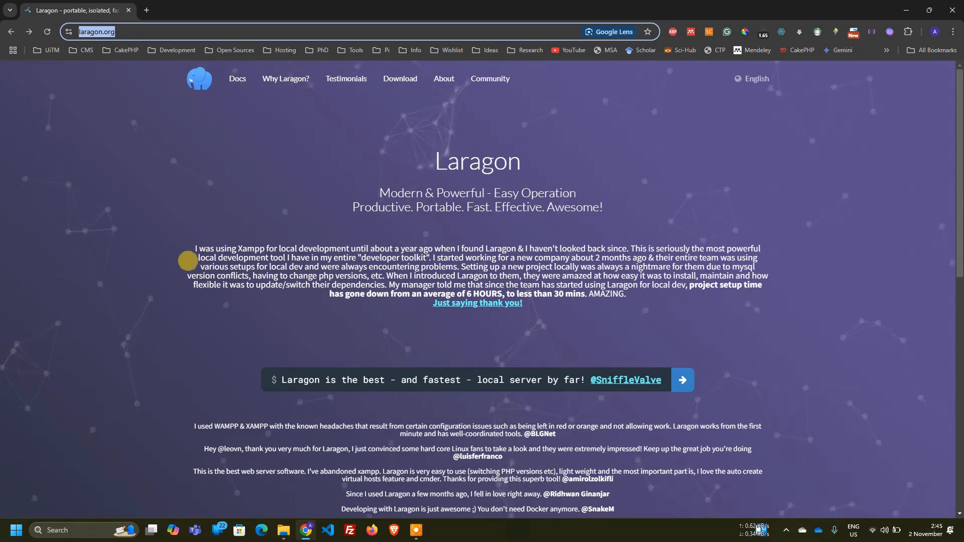
click(159, 264)
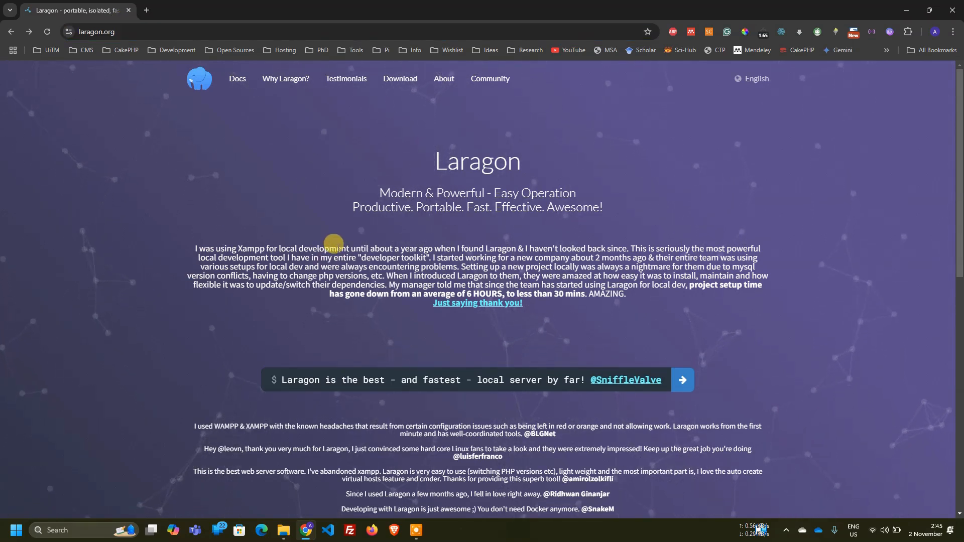
click(400, 80)
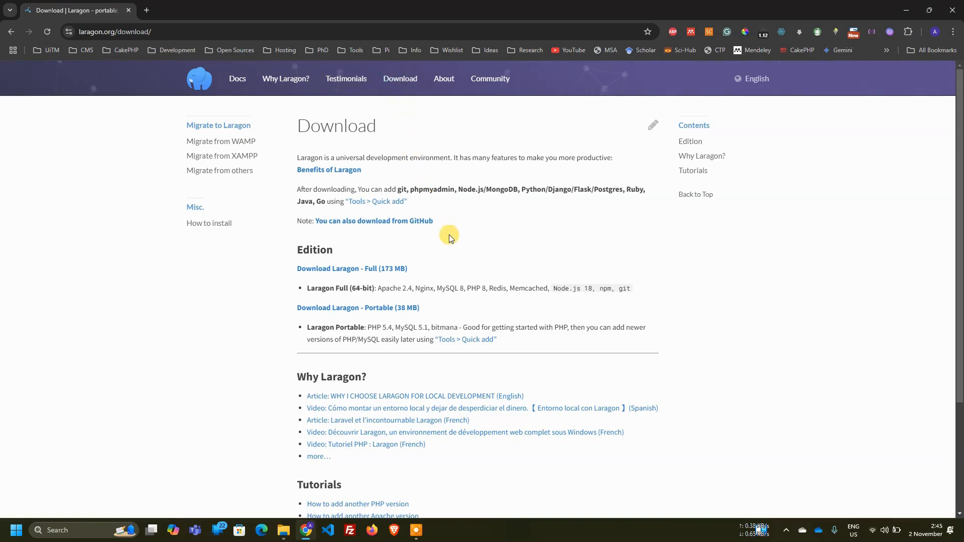
click(381, 272)
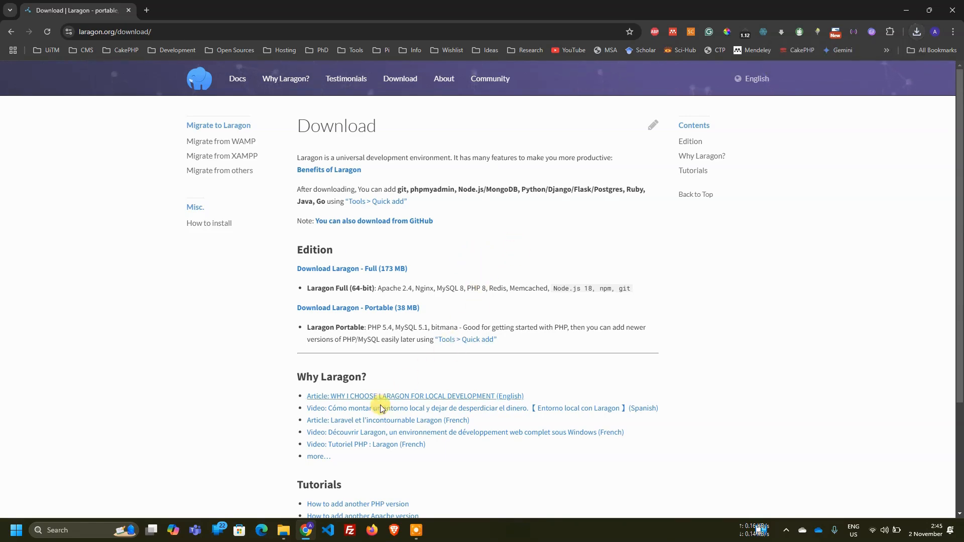
Switch to File Explorer and launch the laragon-wamp.exe installer from the Software folder on the Desktop
click(285, 530)
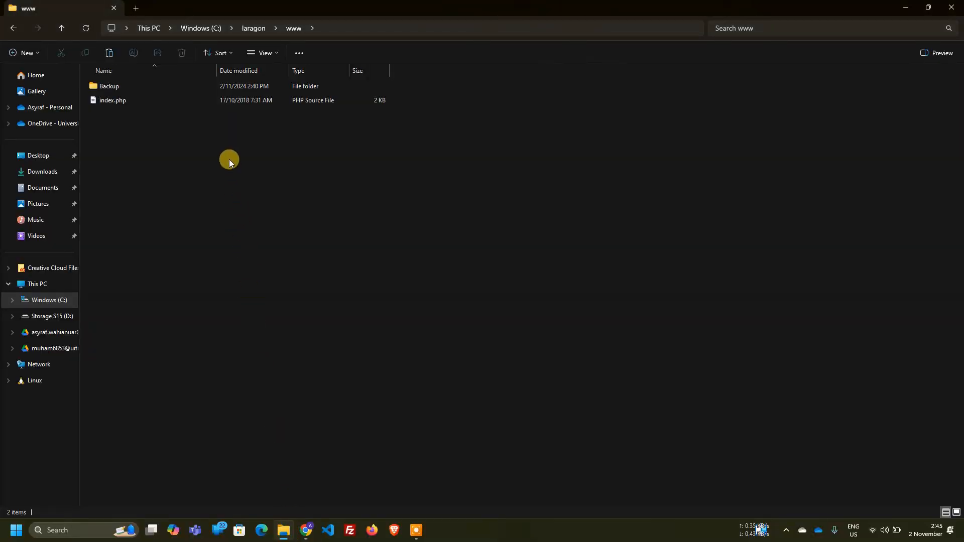
click(36, 159)
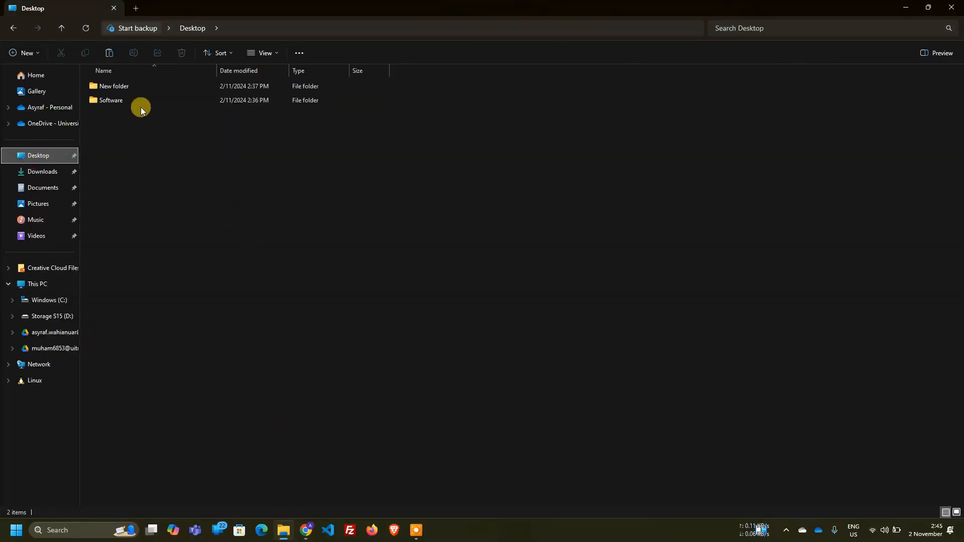
click(115, 100)
double_click(115, 99)
click(130, 89)
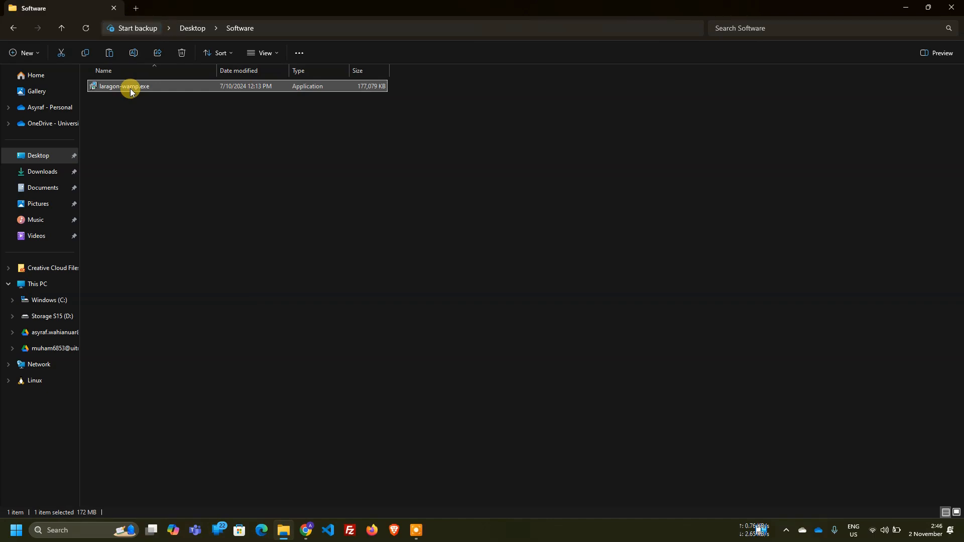
mouse_move(131, 87)
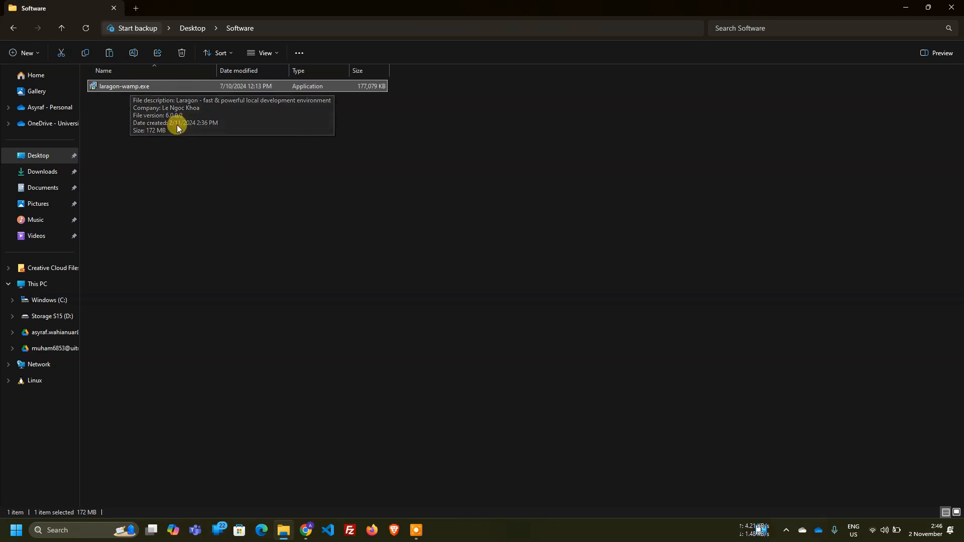
click(165, 169)
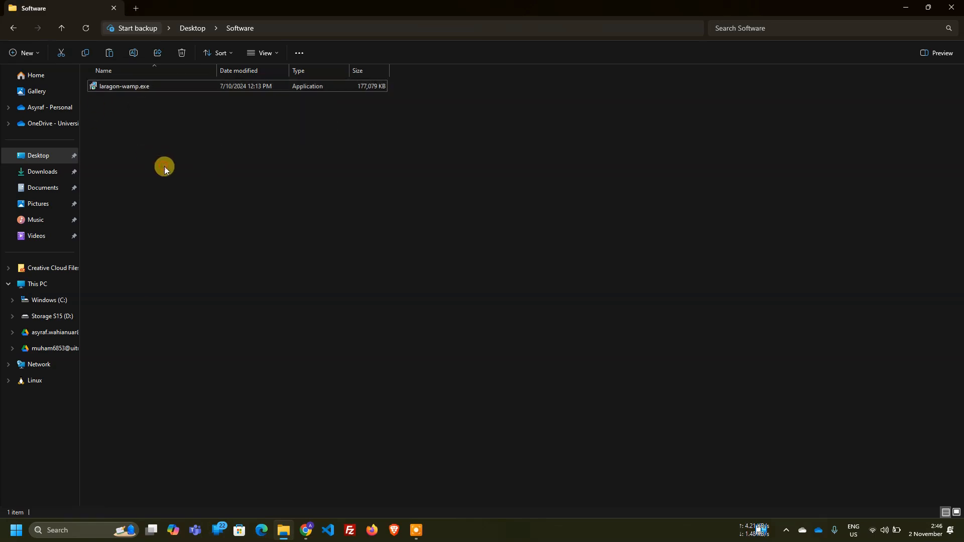
click(128, 91)
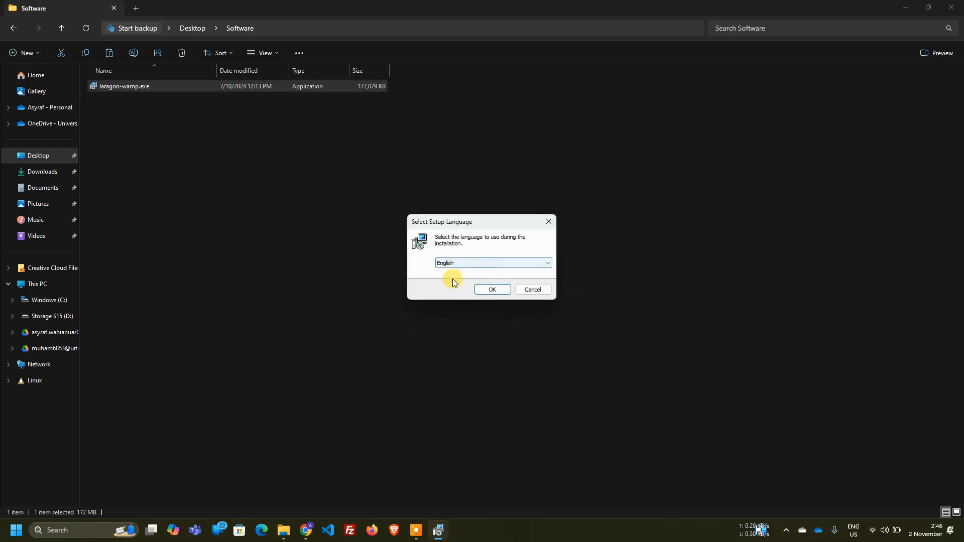
Install Laragon in English to C:\laragon, keeping auto virtual hosts and the Notepad++ & Terminal option enabled
click(496, 289)
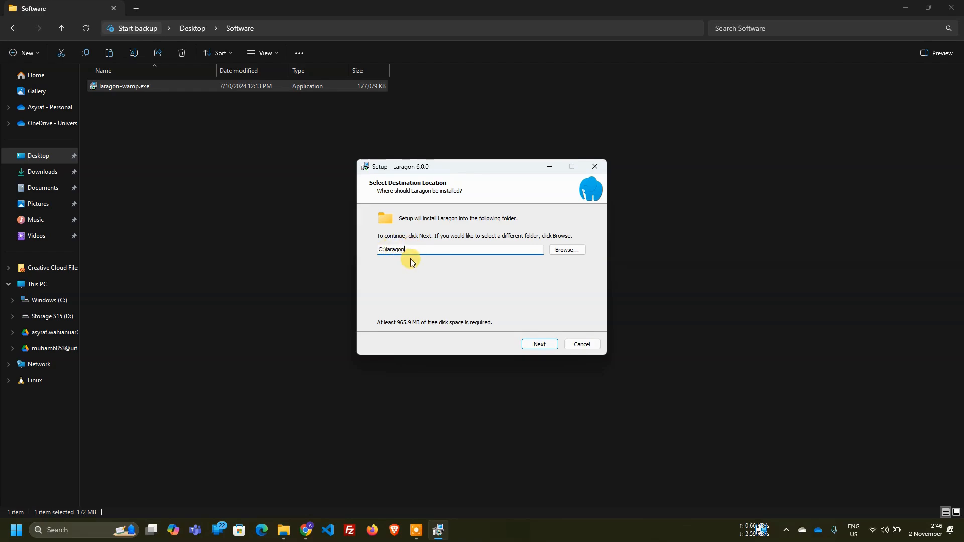
click(546, 344)
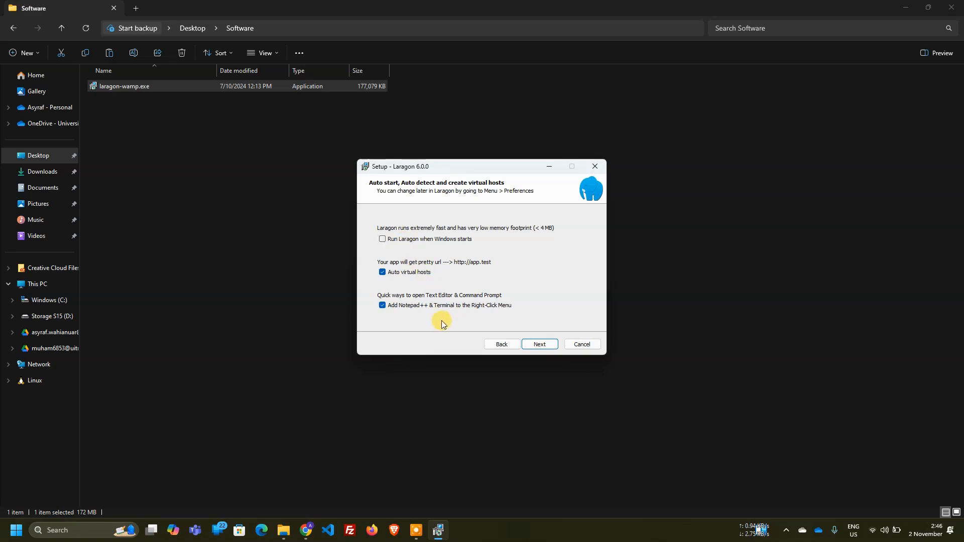
click(534, 345)
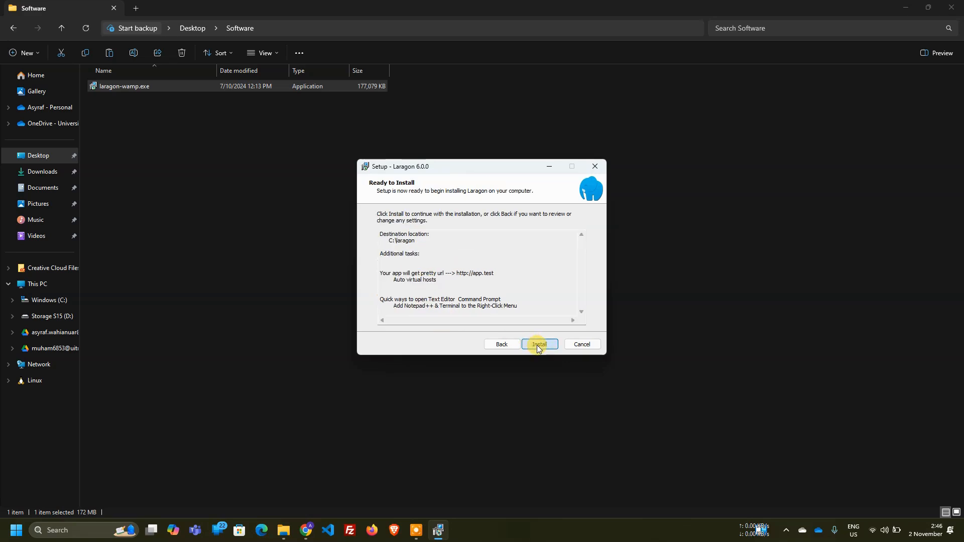
click(537, 345)
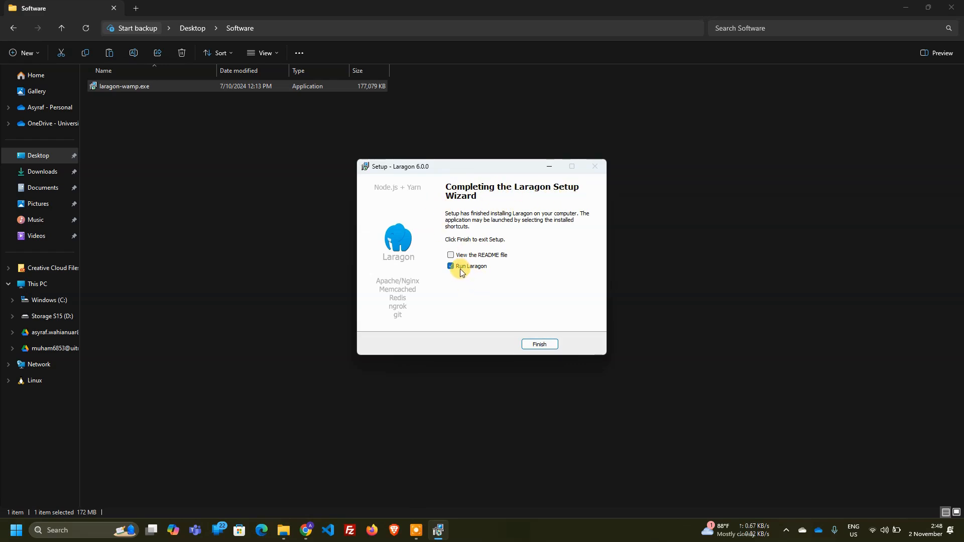
Finish the setup with Run Laragon enabled and start all of Laragon's services
click(533, 345)
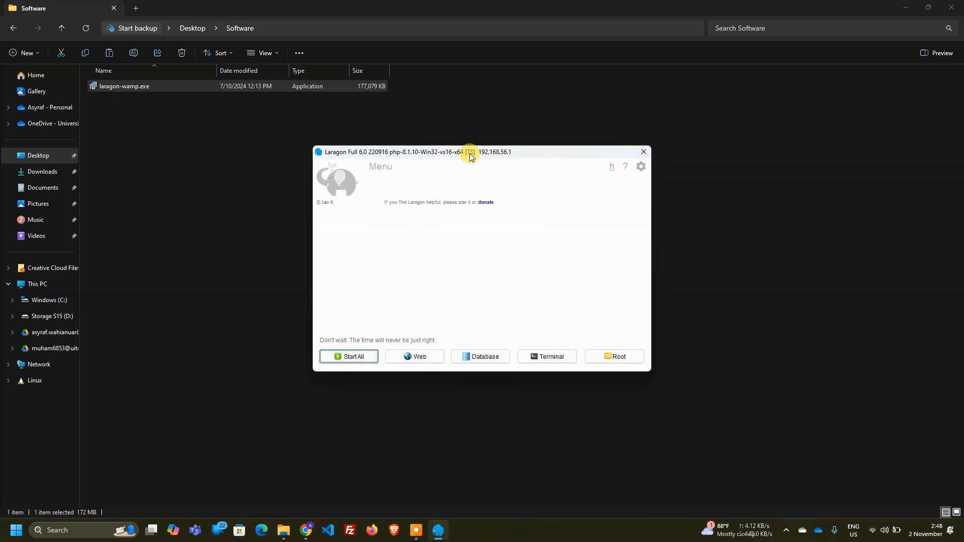
mouse_move(469, 152)
mouse_down()
mouse_move(435, 159)
mouse_move(476, 164)
mouse_up()
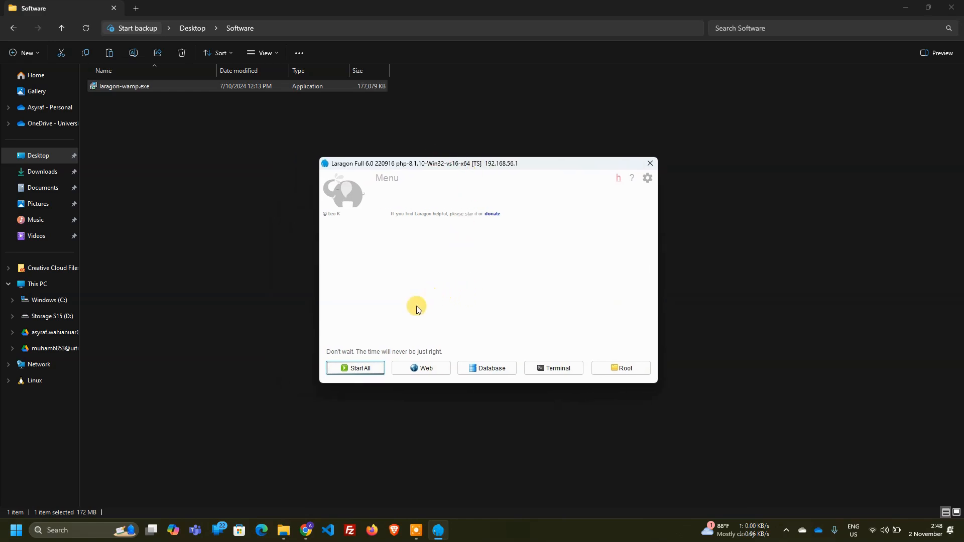
click(366, 370)
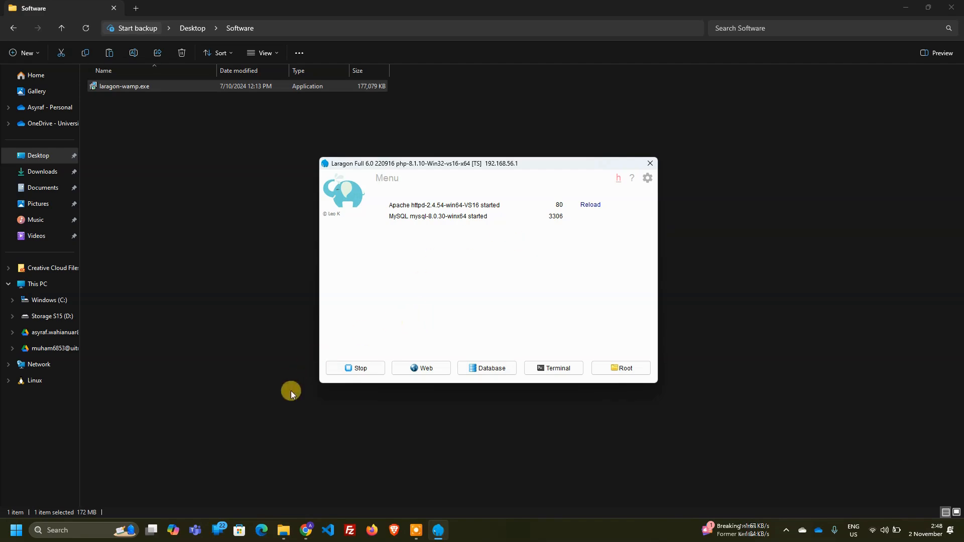
Switch to Chrome and load localhost in a new tab to check the local server
click(306, 530)
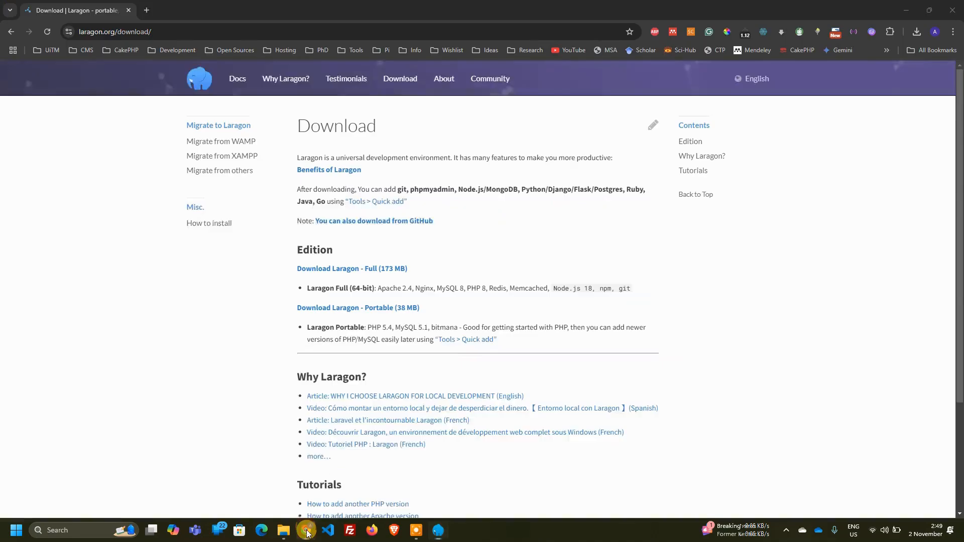
click(148, 11)
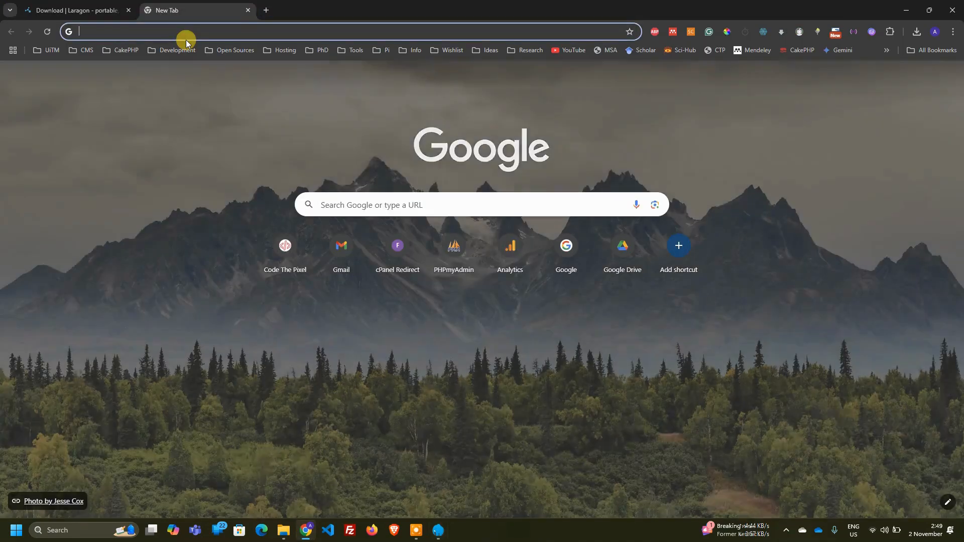
text(localhost)
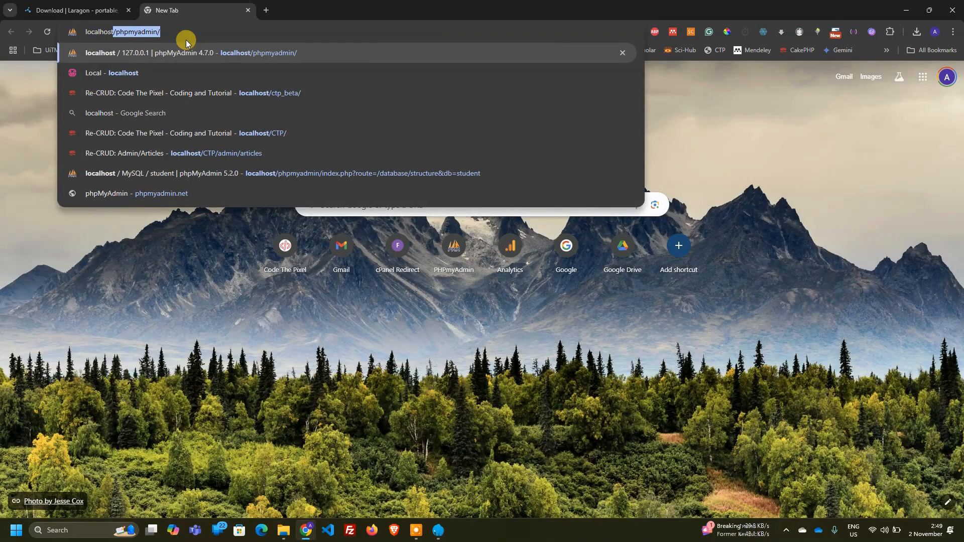
key(Return)
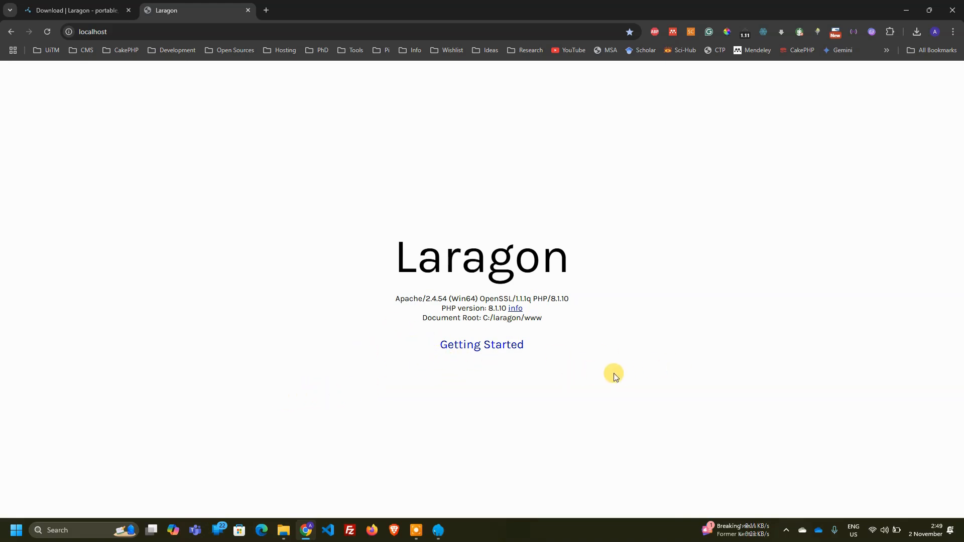
Switch back to Laragon and install phpMyAdmin with the Quick add tool
click(439, 530)
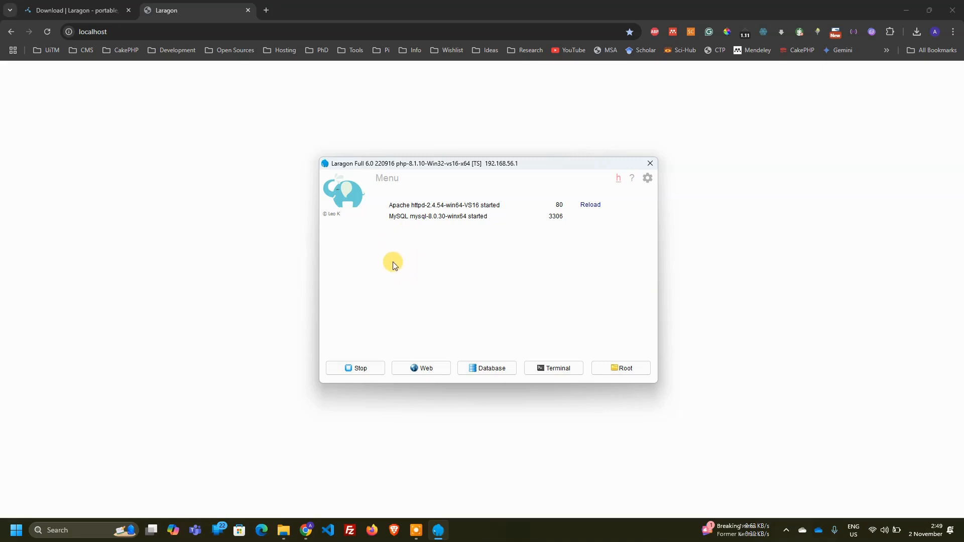
click(387, 180)
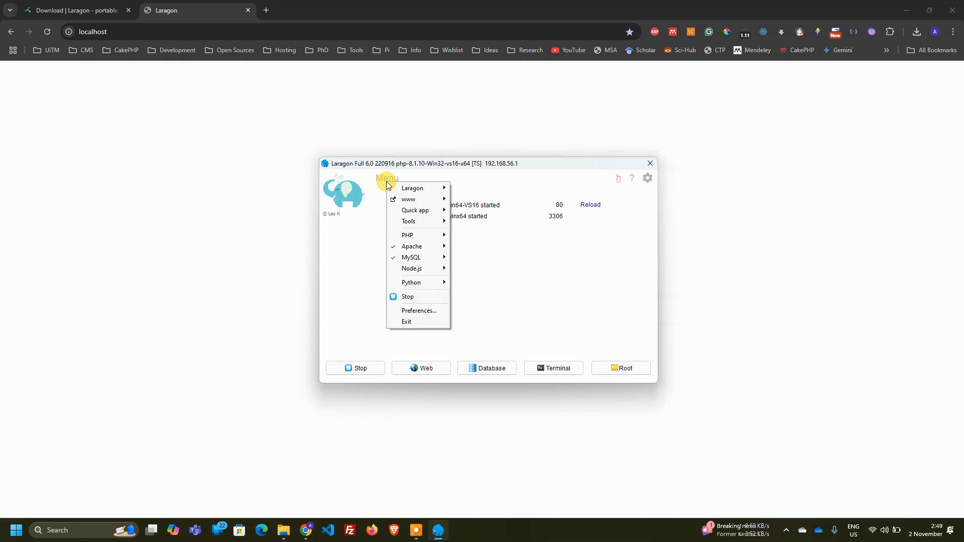
click(371, 254)
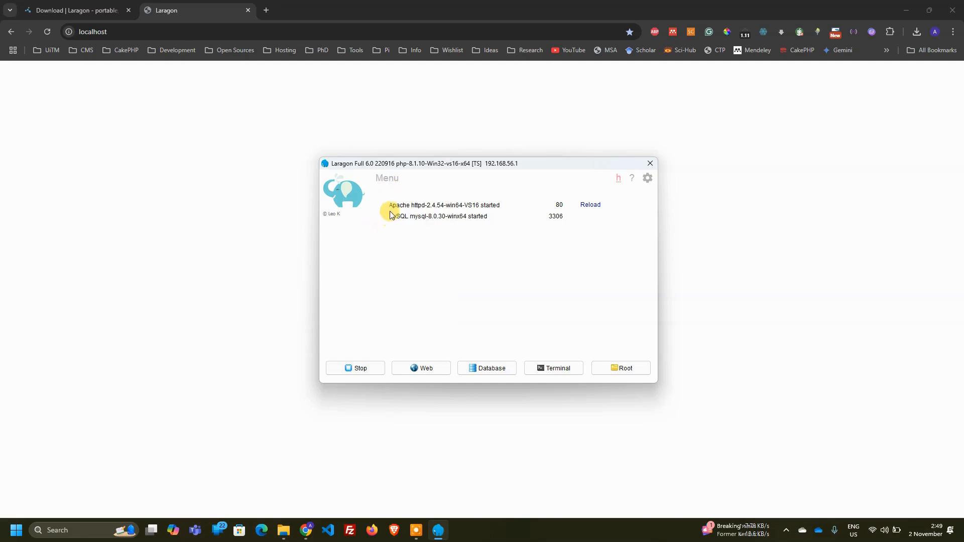
click(387, 179)
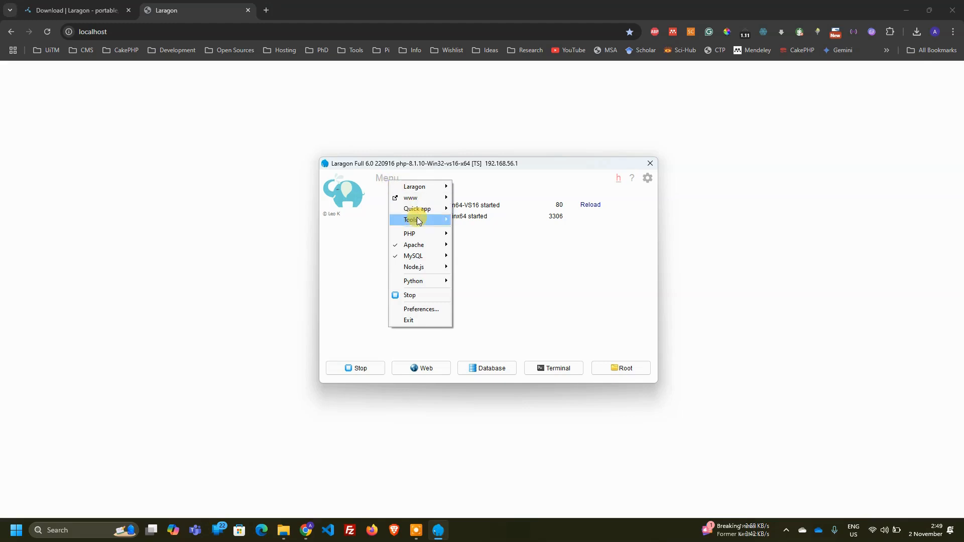
mouse_move(419, 221)
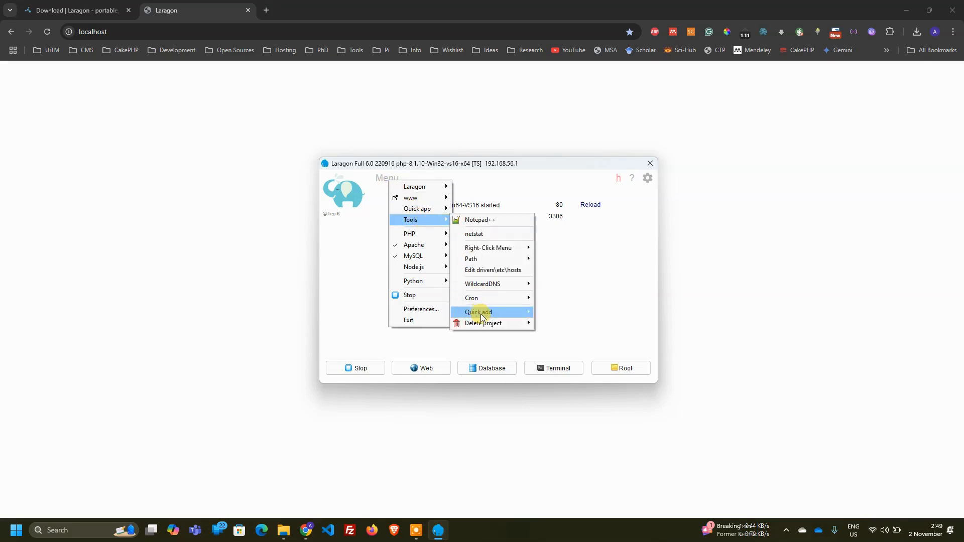
mouse_move(481, 316)
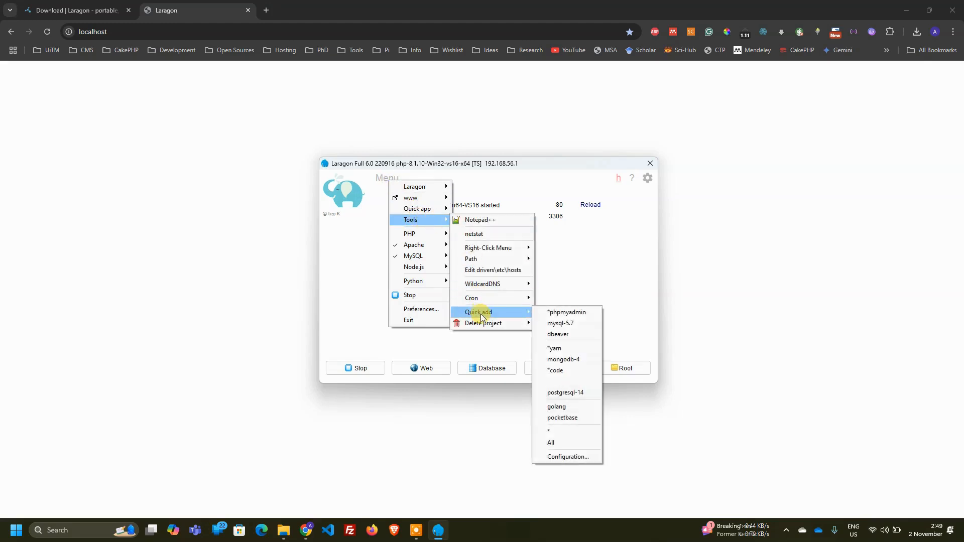
click(575, 316)
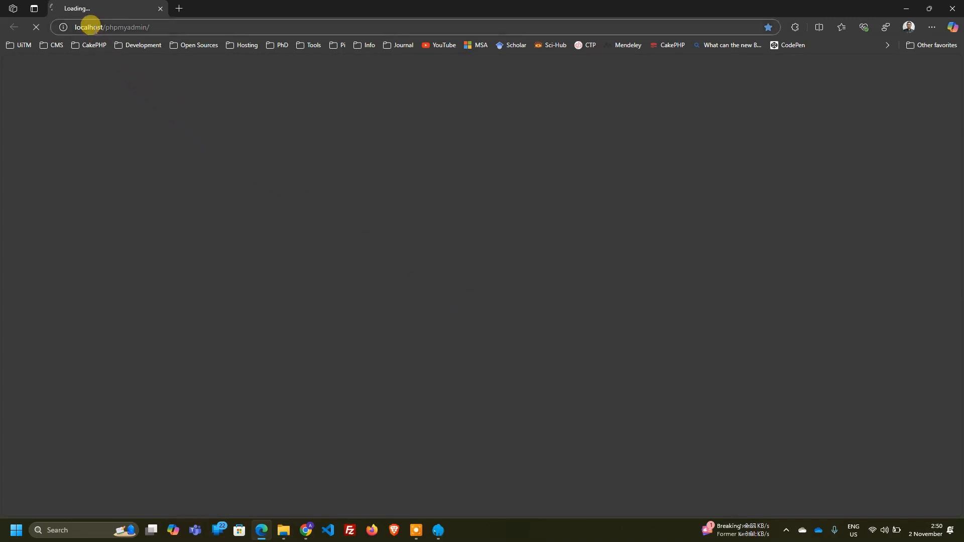
click(110, 27)
click(174, 352)
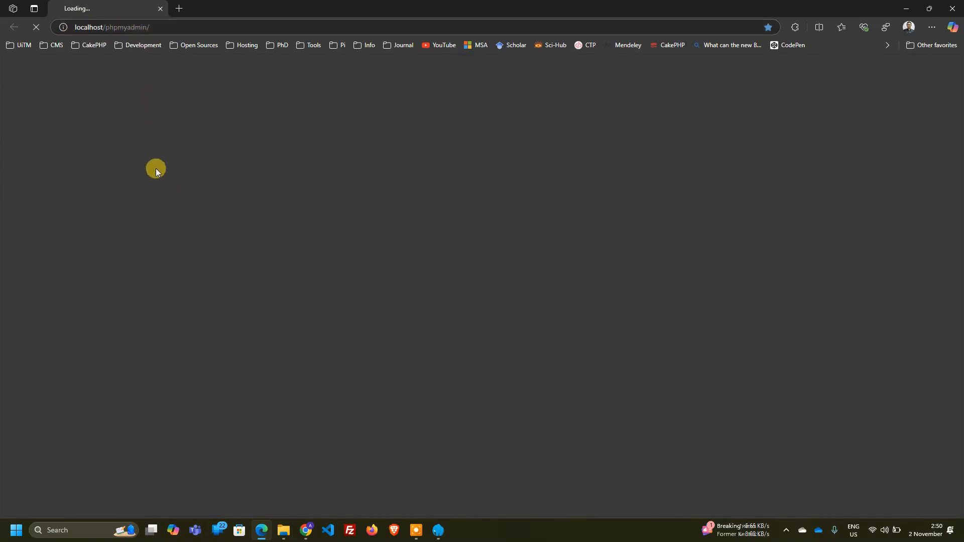
click(136, 27)
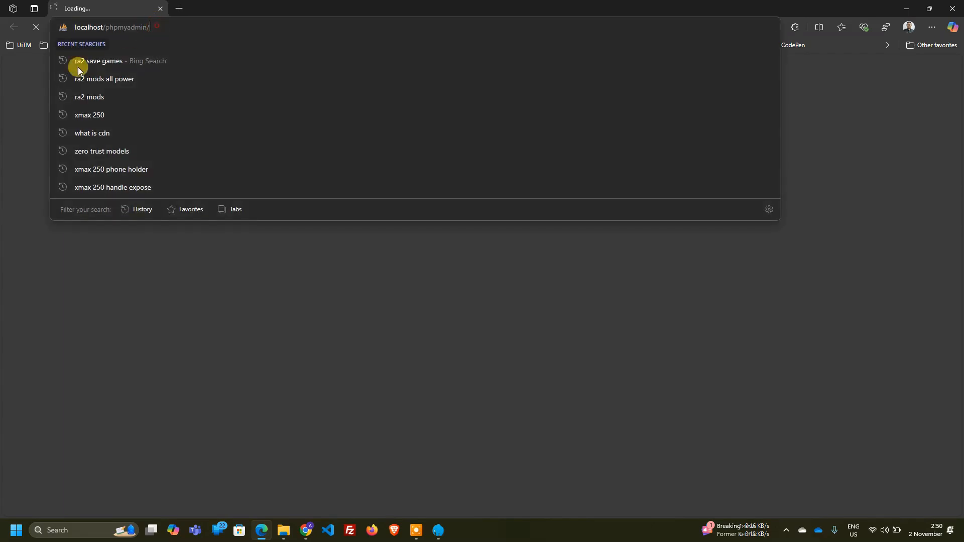
click(29, 120)
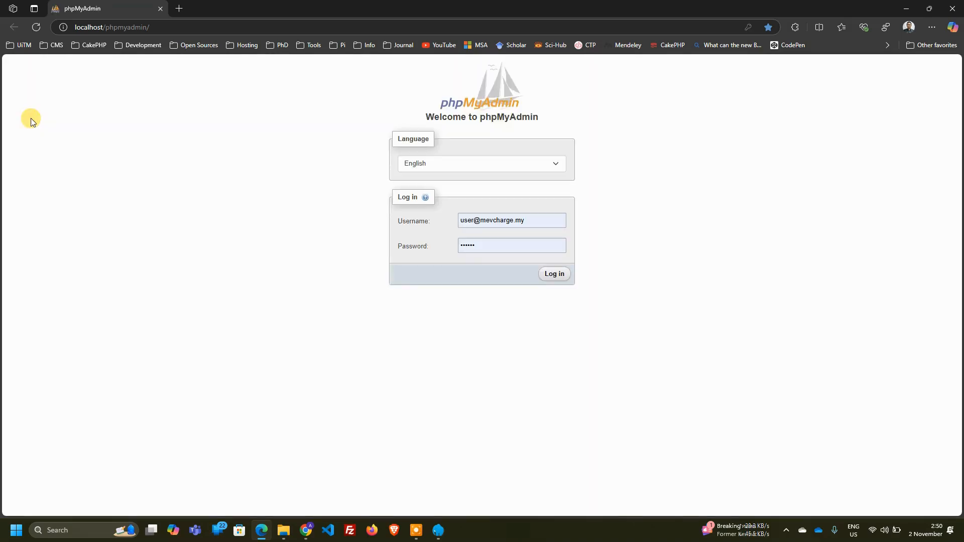
Clear the prefilled phpMyAdmin login credentials and enter root as the username
click(442, 219)
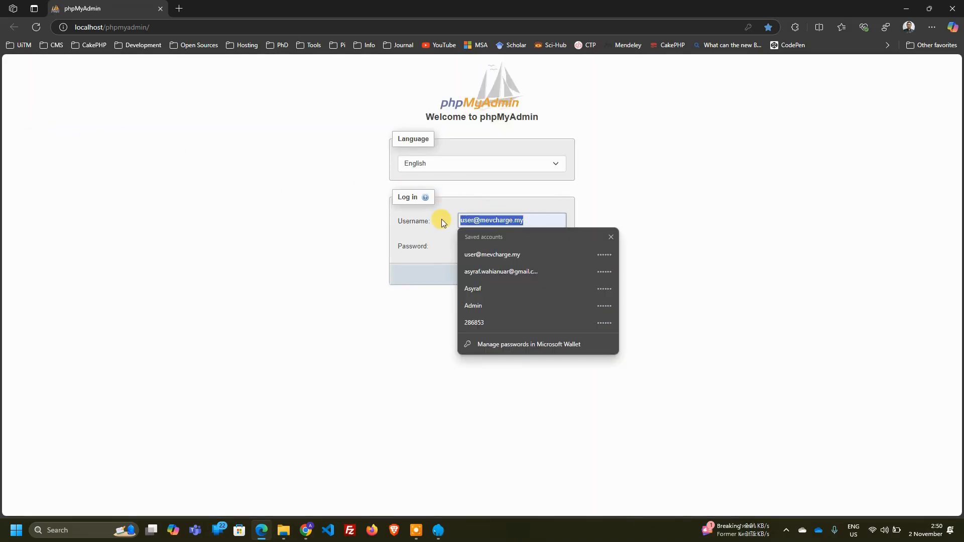
key(BackSpace)
click(486, 243)
click(389, 271)
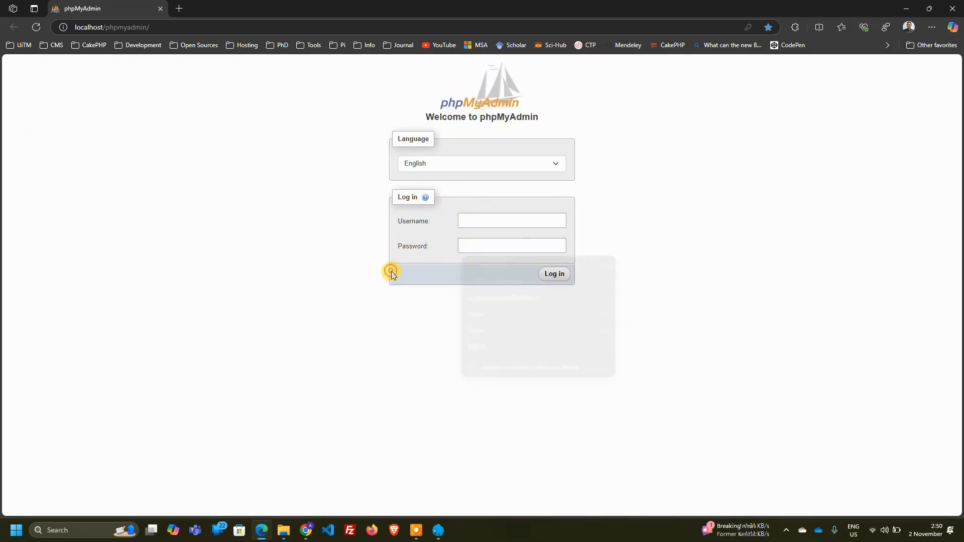
click(490, 217)
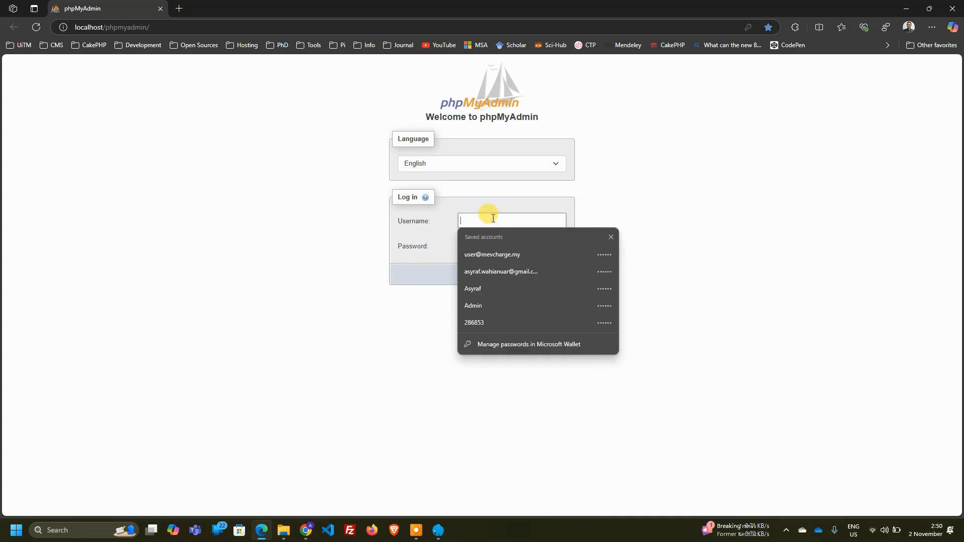
text(t)
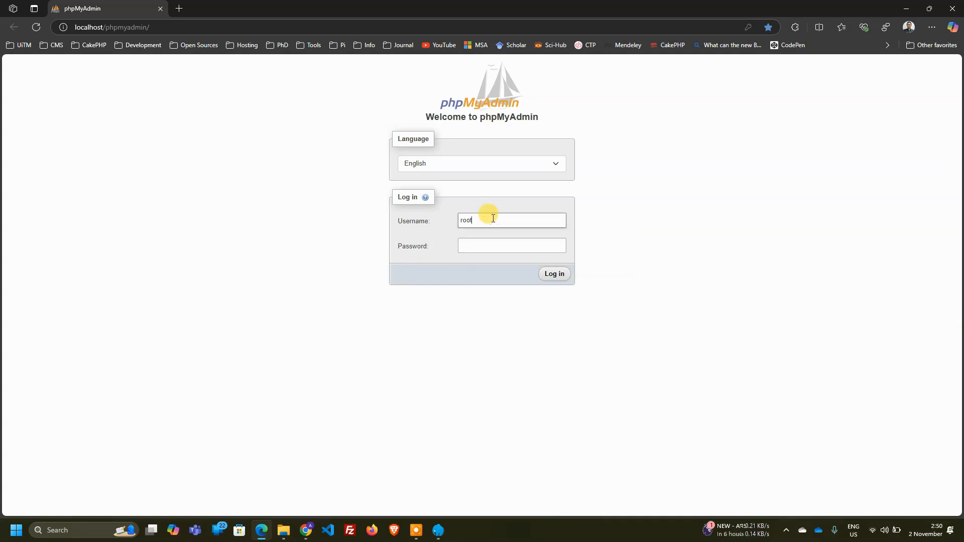
Log in to phpMyAdmin as root with a blank password, and close its browser window to return to Laragon
click(555, 275)
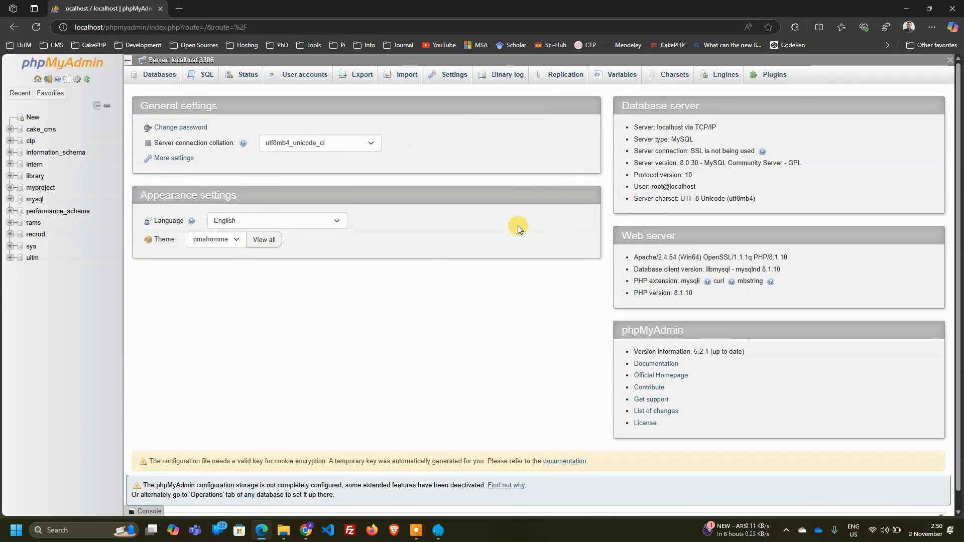
click(950, 9)
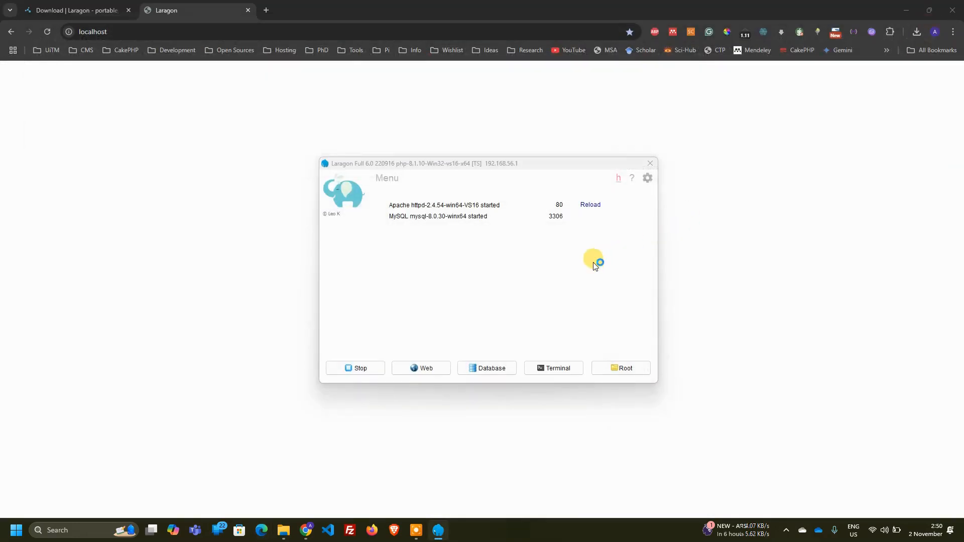
click(509, 282)
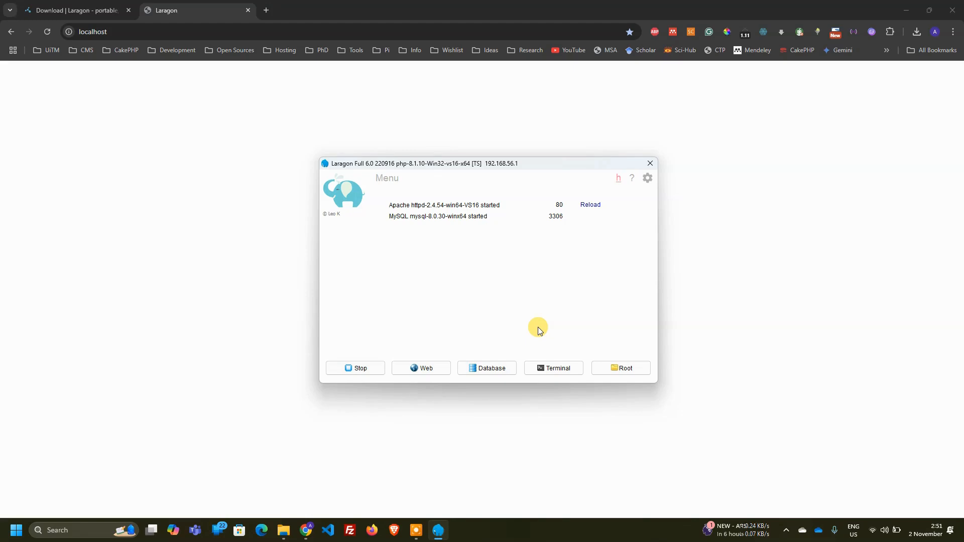
Open Laragon's document root folder and check its path in Laragon before returning to the folder window
click(619, 370)
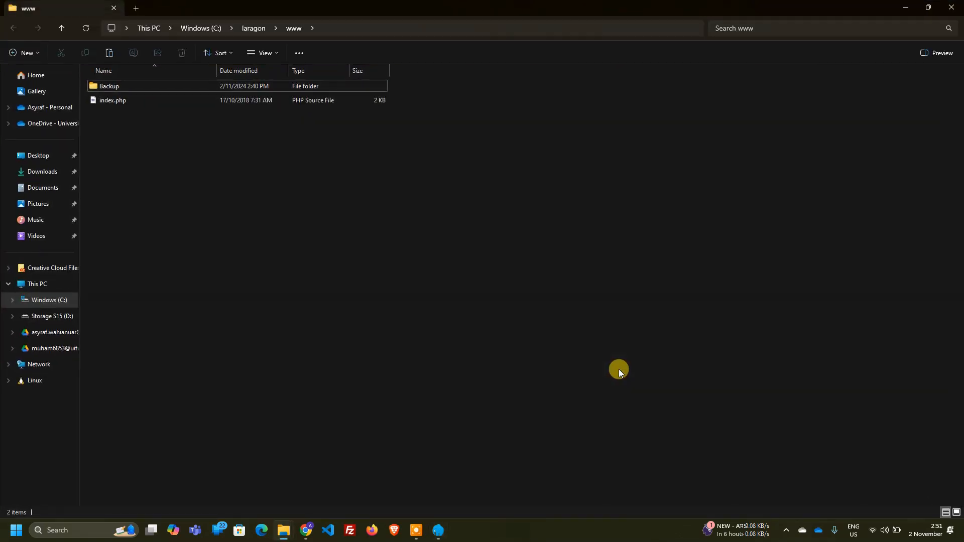
click(438, 530)
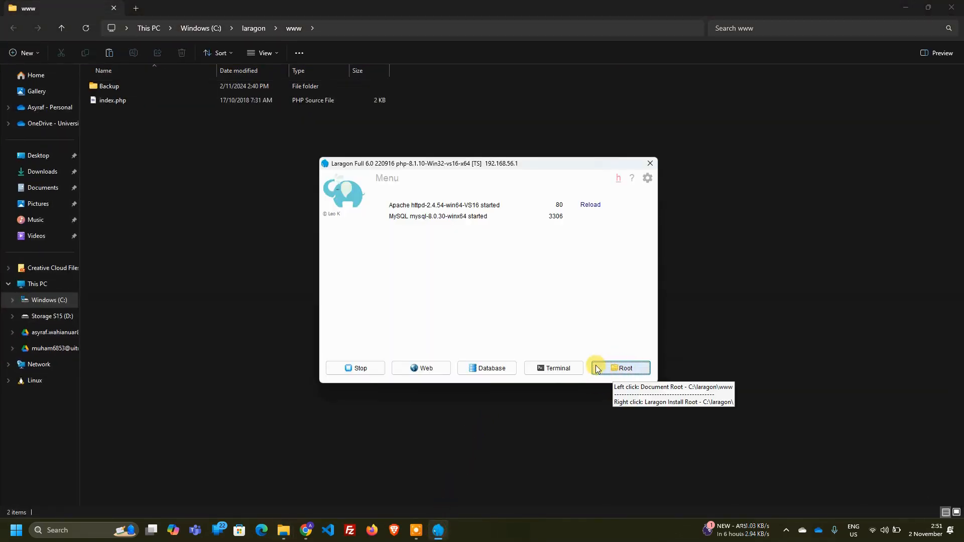
click(251, 251)
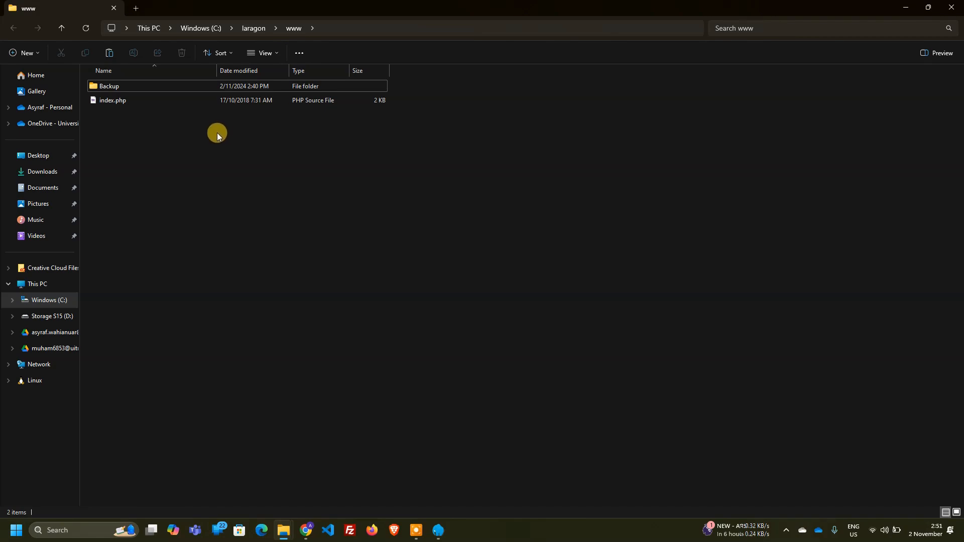
Browse from This PC through Windows (C:) and laragon to the www folder
click(149, 30)
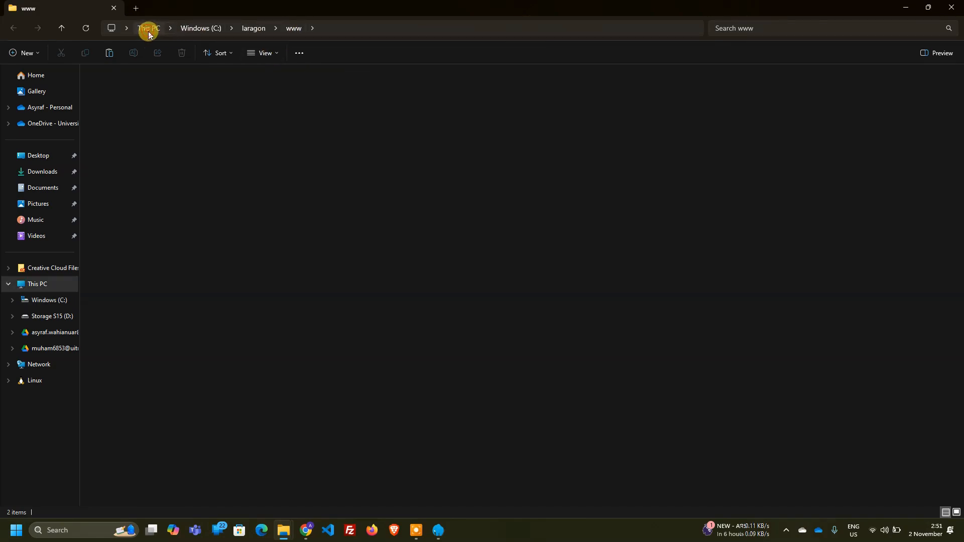
double_click(149, 97)
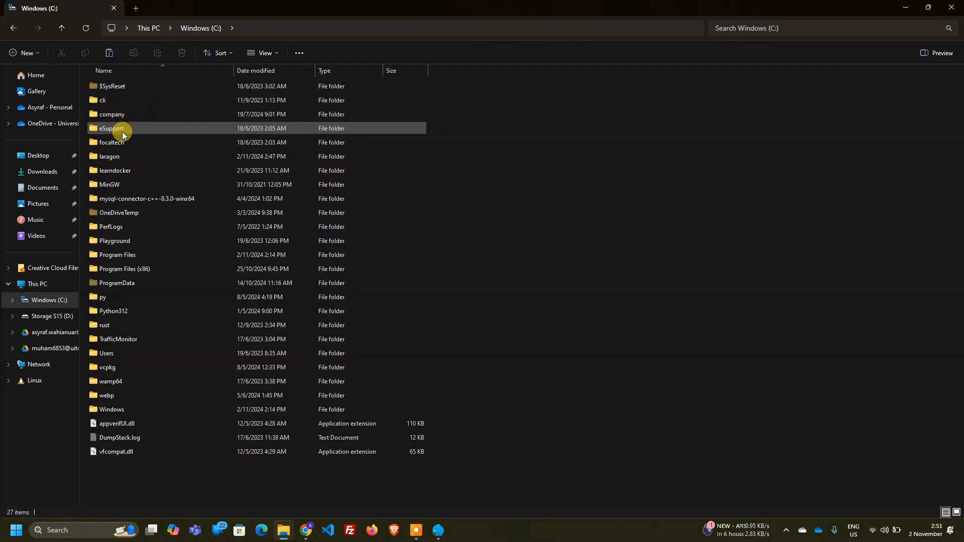
double_click(114, 156)
double_click(114, 156)
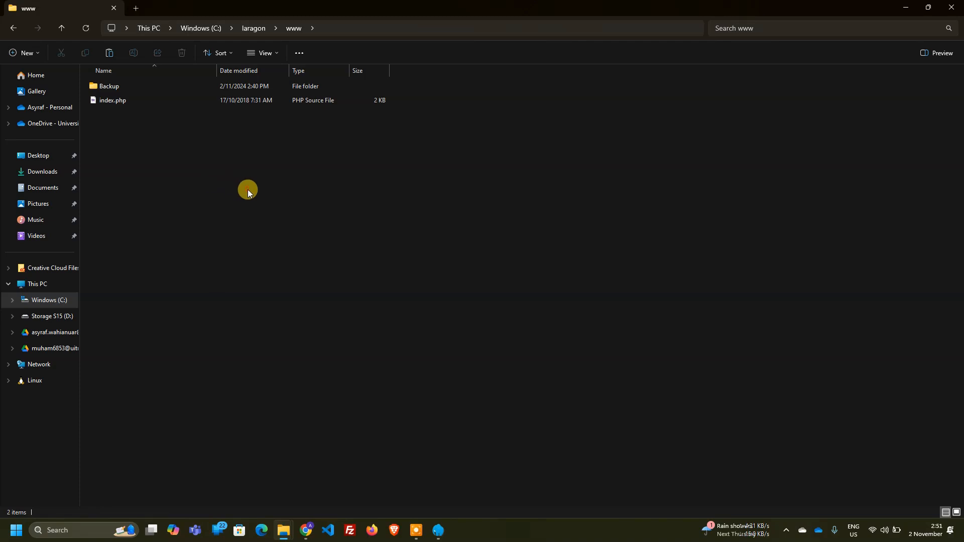
Switch back to Laragon and look over the tools available under Quick add
click(440, 534)
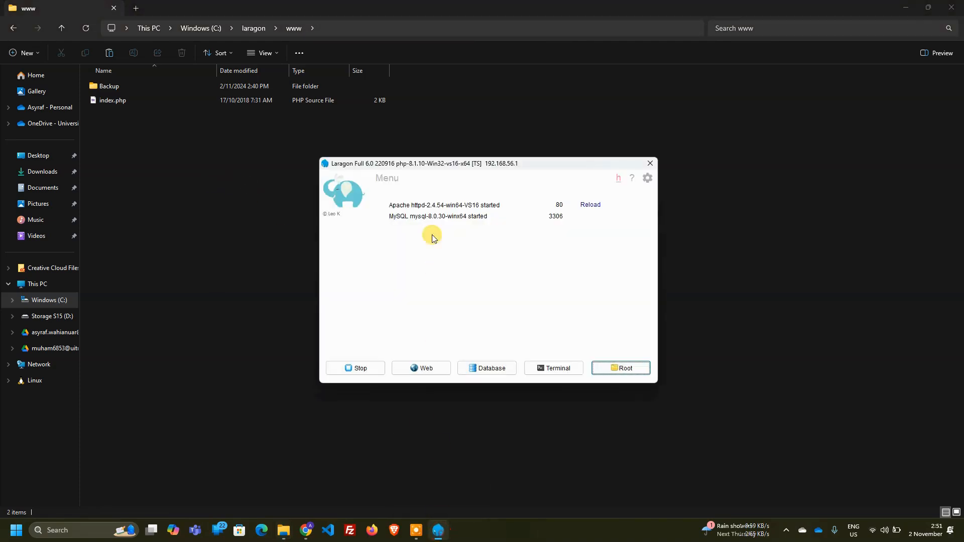
click(387, 178)
mouse_move(430, 222)
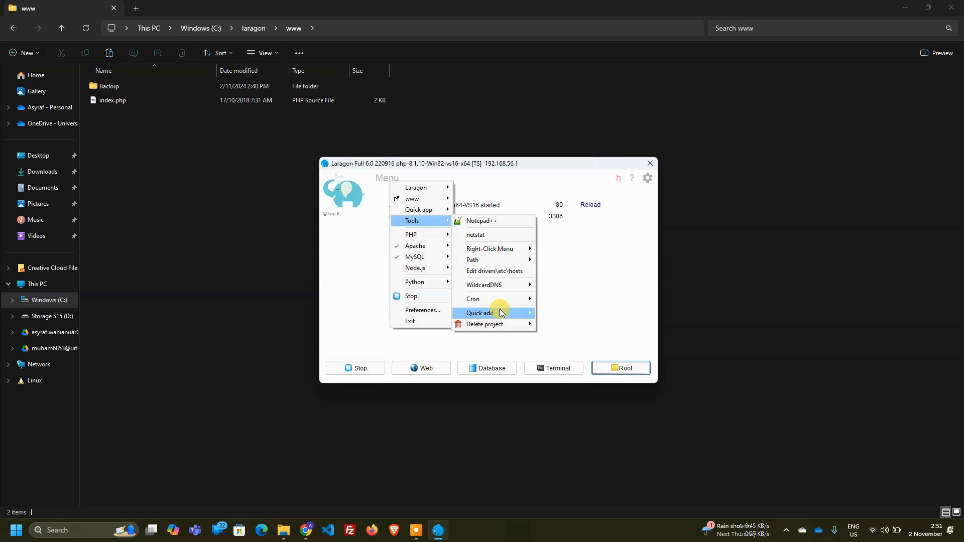
mouse_move(502, 311)
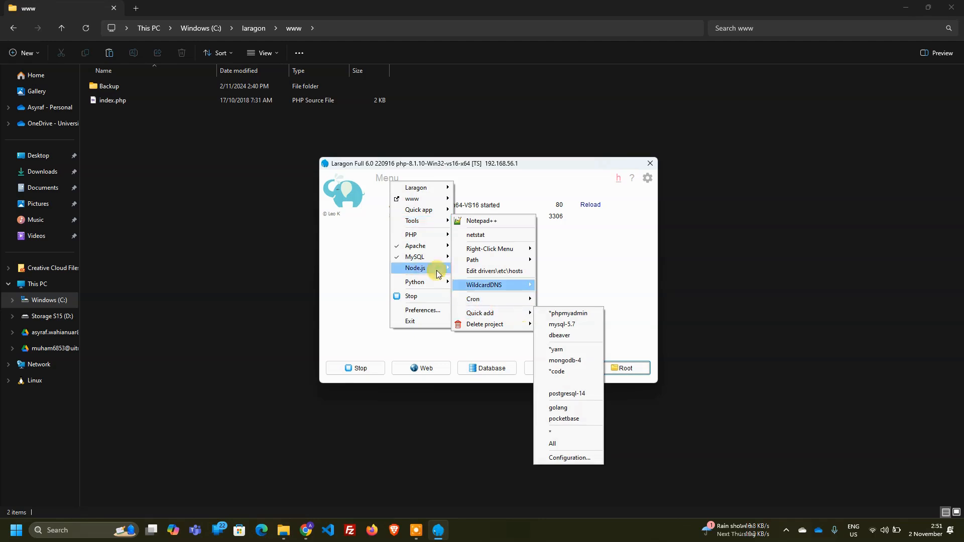
click(609, 306)
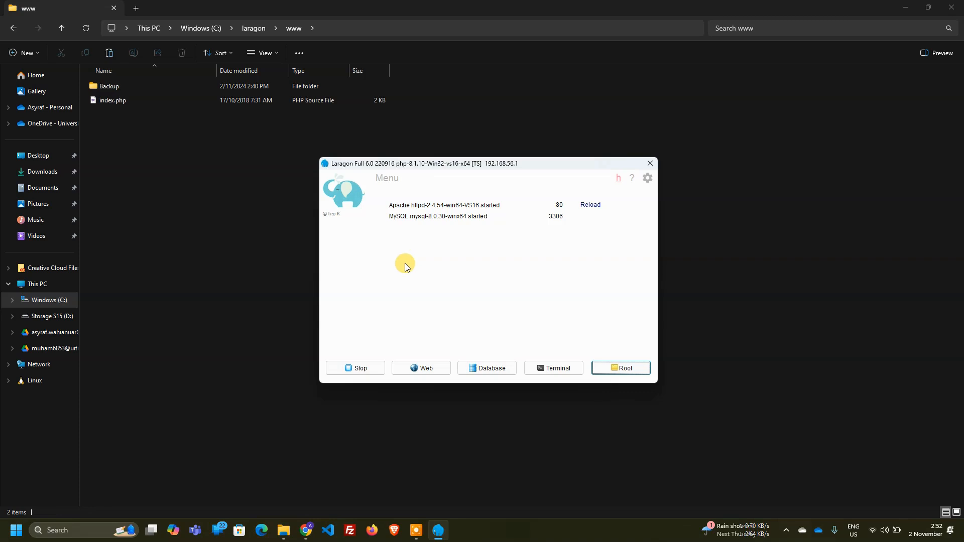
click(394, 185)
click(570, 312)
Open the php.ini file of Laragon's PHP in Notepad++, reduce the text size and go to the file's beginning
click(387, 182)
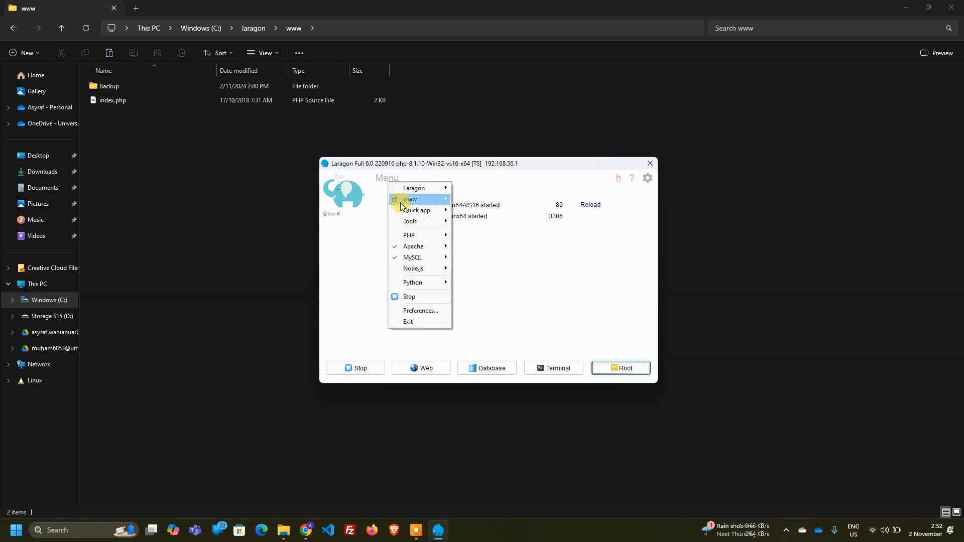
mouse_move(409, 235)
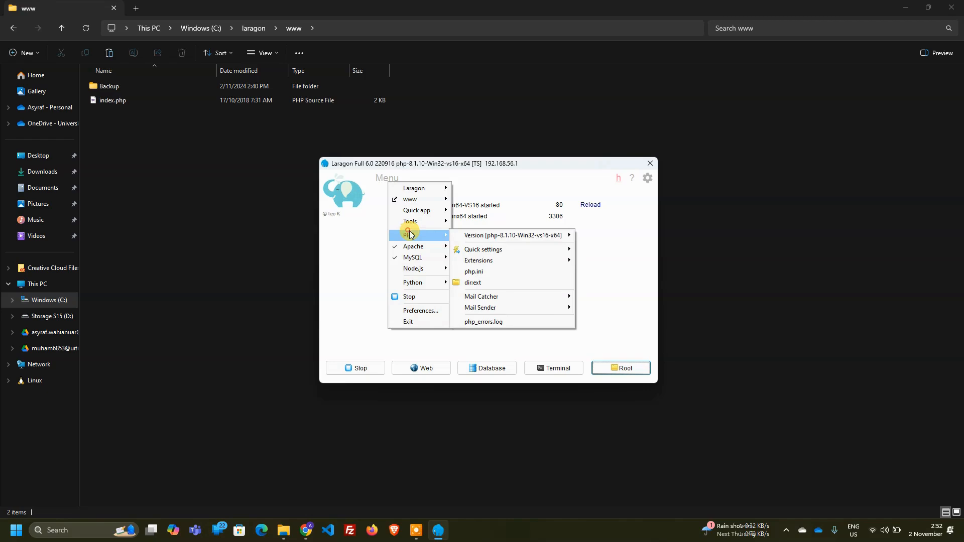
click(482, 271)
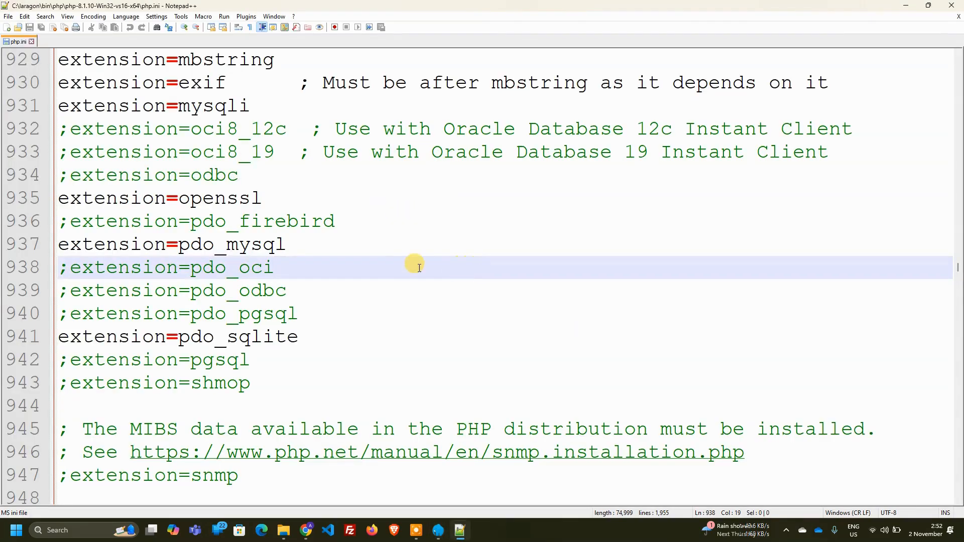
scroll(432, 283, up, 6)
ctrl+scroll(432, 281, down, 3)
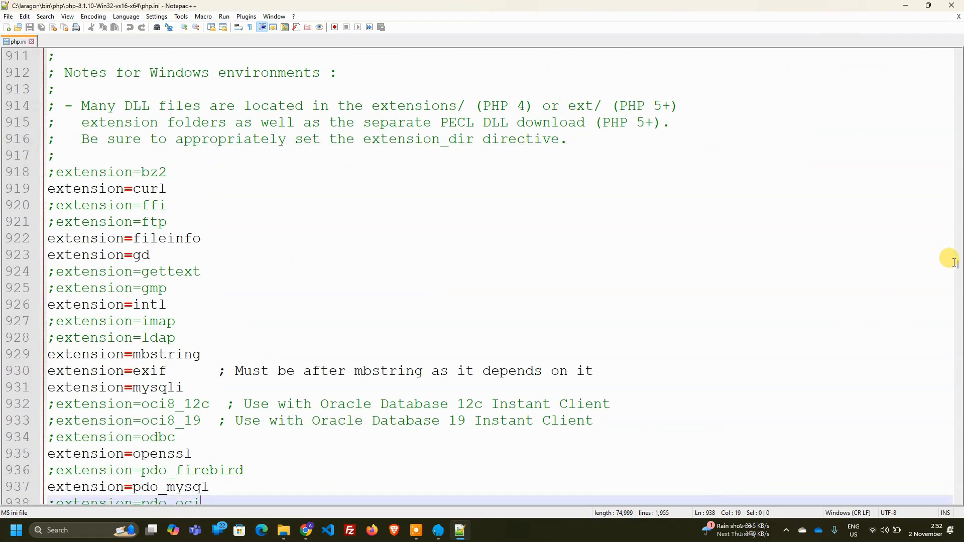
drag(957, 263, 957, 56)
click(397, 104)
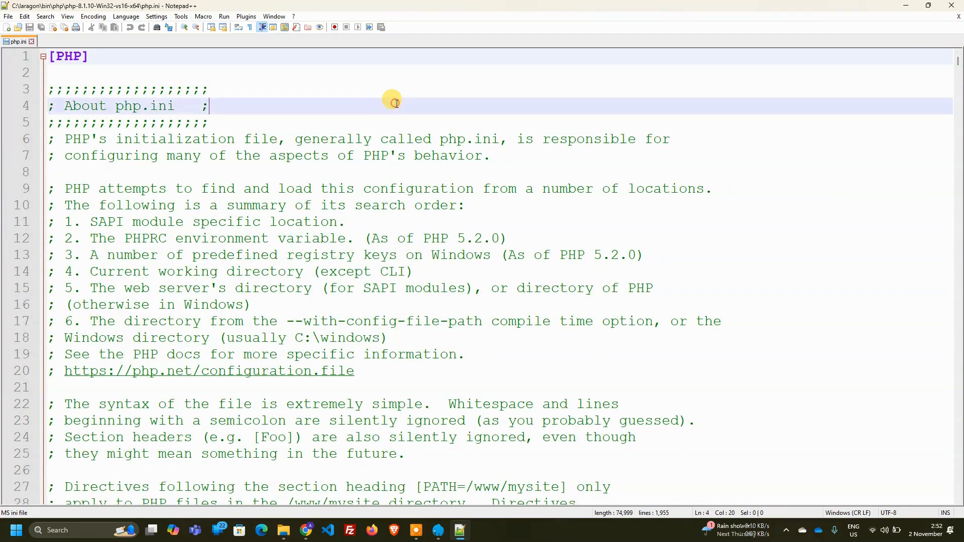
click(376, 73)
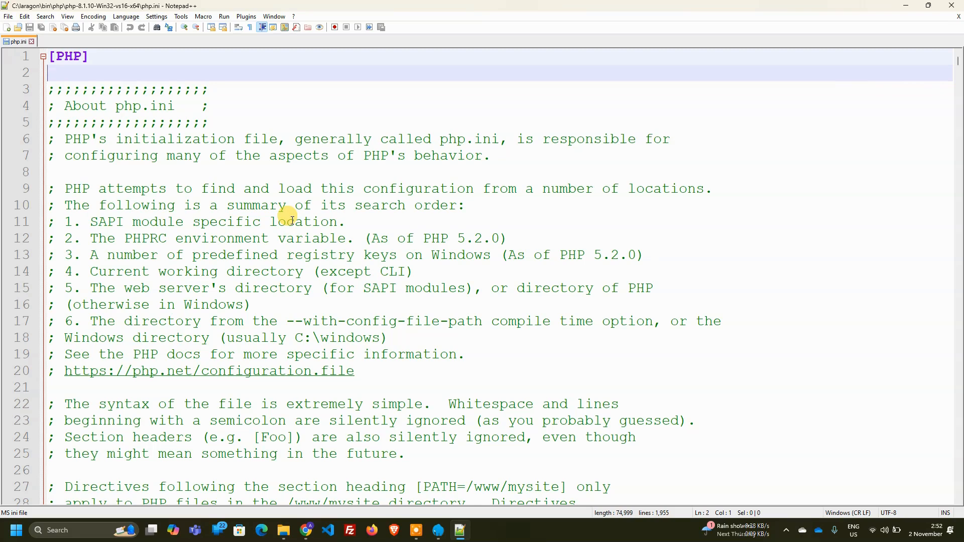
Search php.ini for intl to locate its extension line, and dismiss the search
key(ctrl+f)
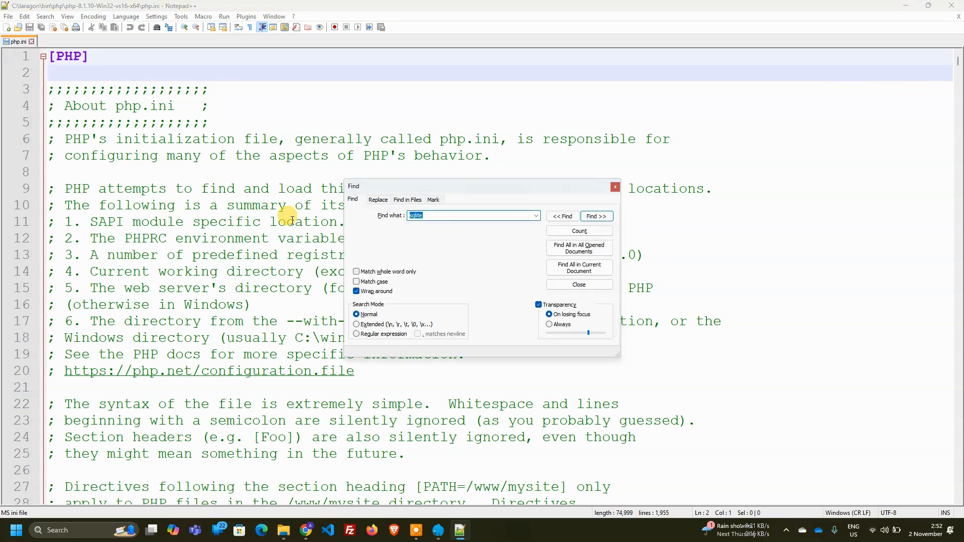
text(intl)
key(Return)
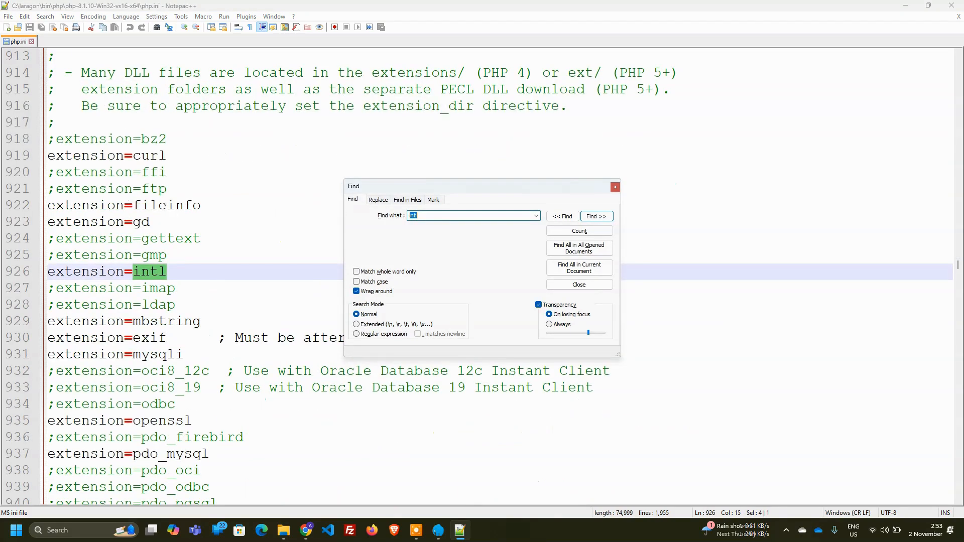
drag(170, 271, 48, 266)
click(173, 271)
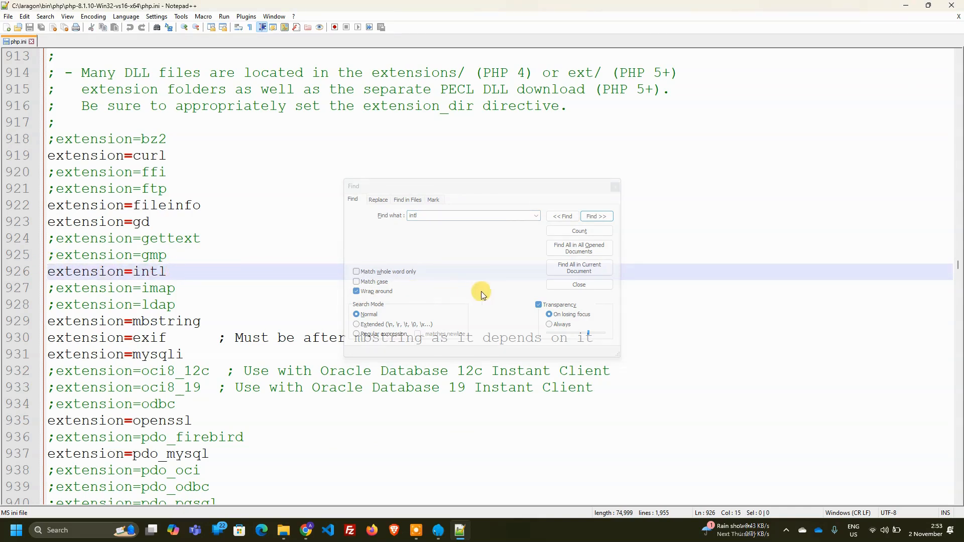
click(557, 284)
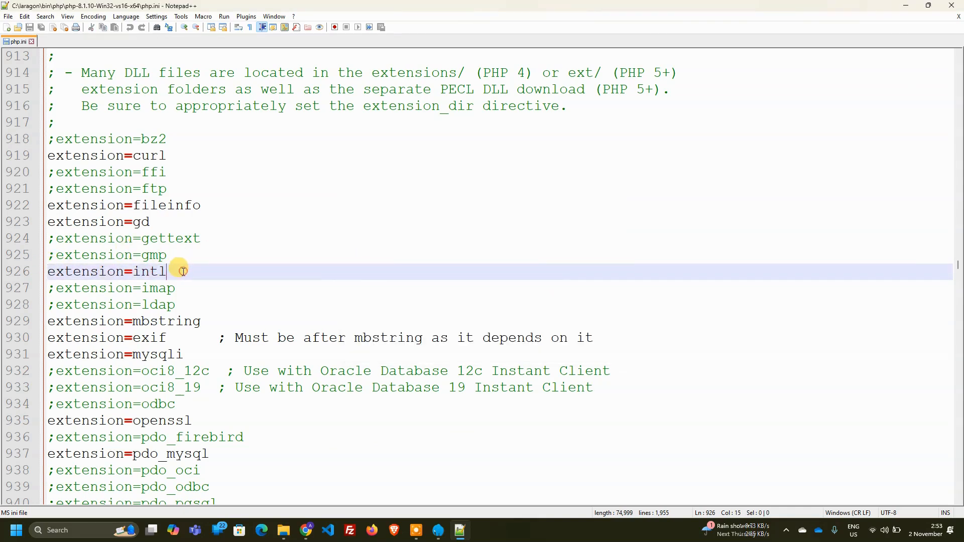
Examine the extension=intl line to check whether it has a leading semicolon
drag(180, 270, 46, 270)
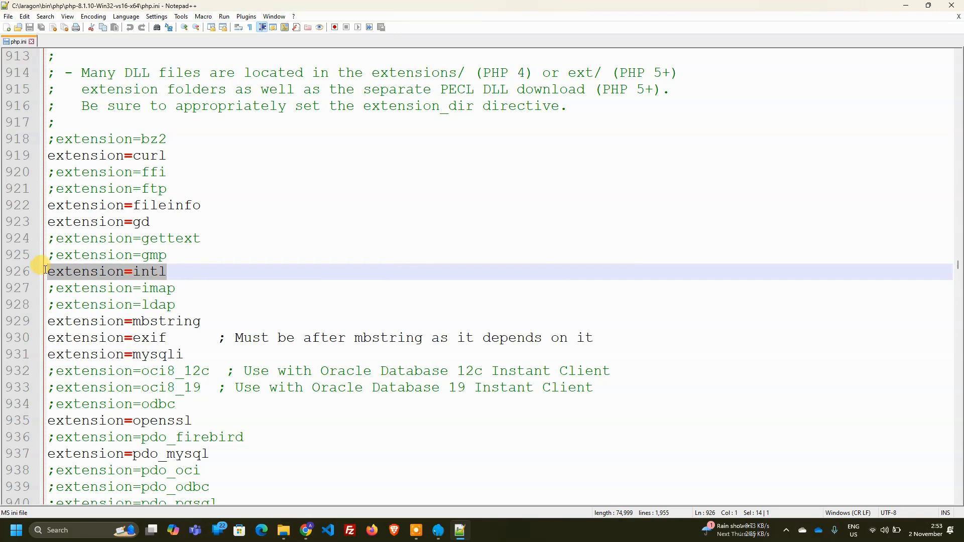
click(182, 270)
drag(182, 270, 48, 271)
click(166, 271)
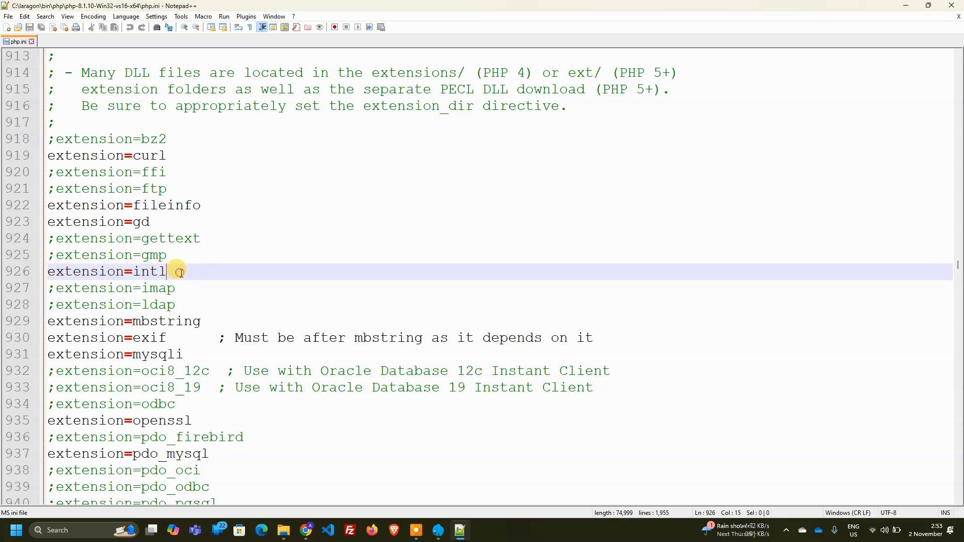
drag(179, 271, 39, 277)
click(218, 270)
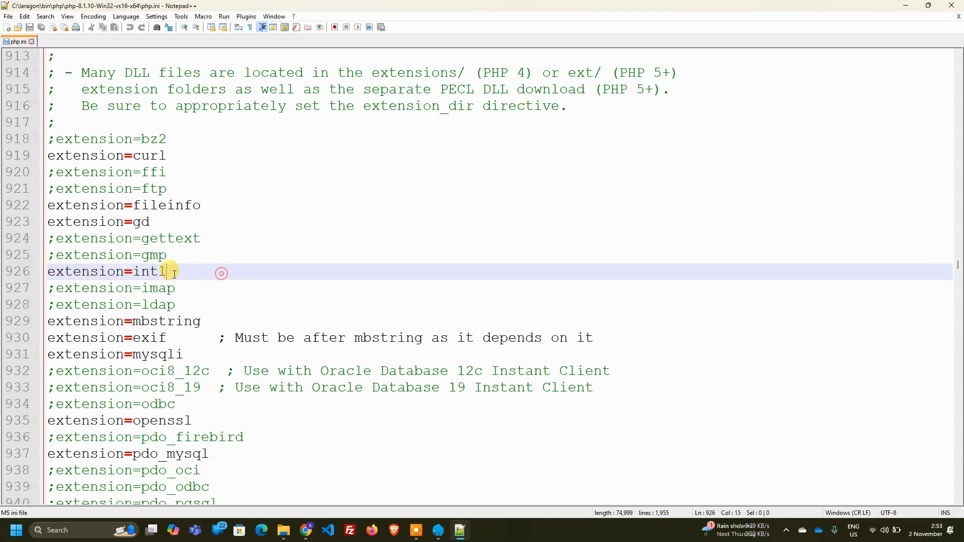
Comment out the extension=intl line with a semicolon, then remove the semicolon again and save php.ini
click(49, 272)
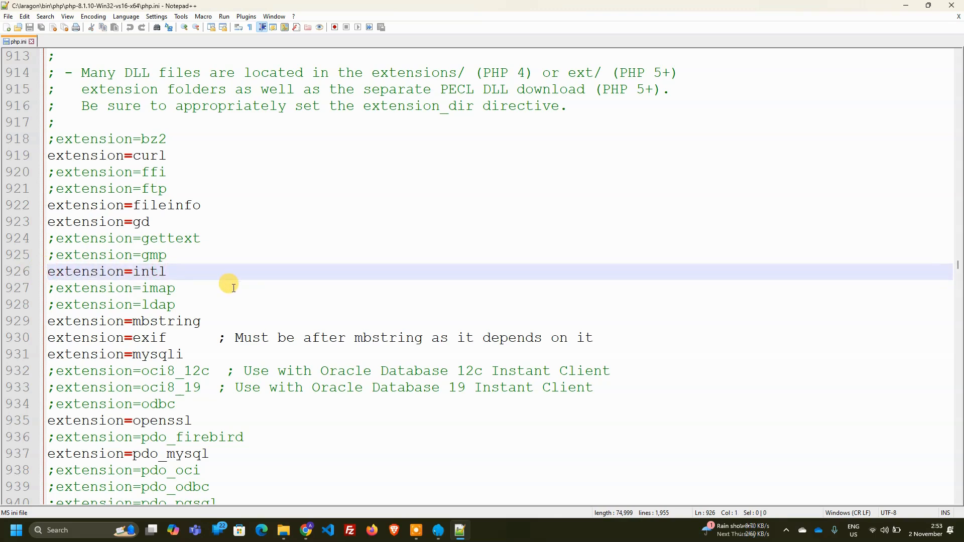
text(;)
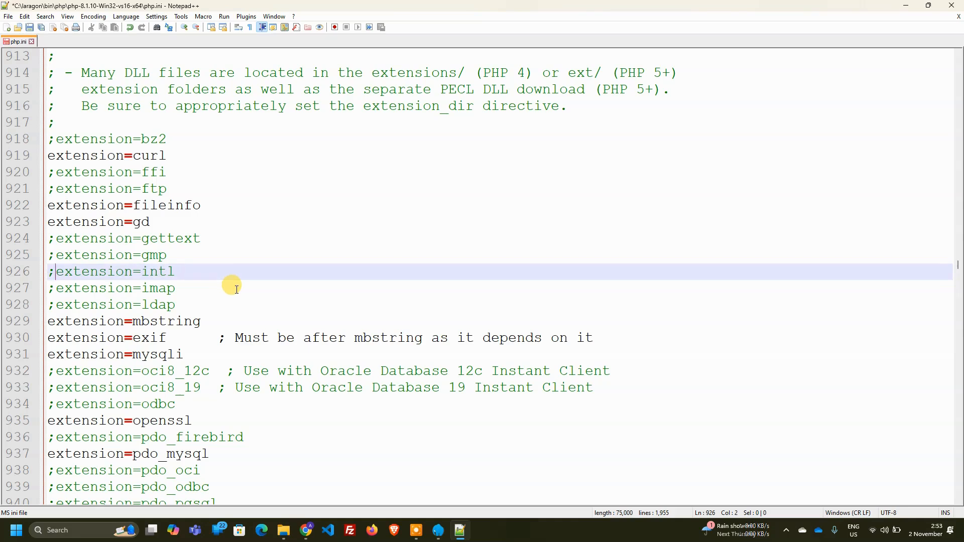
key(BackSpace)
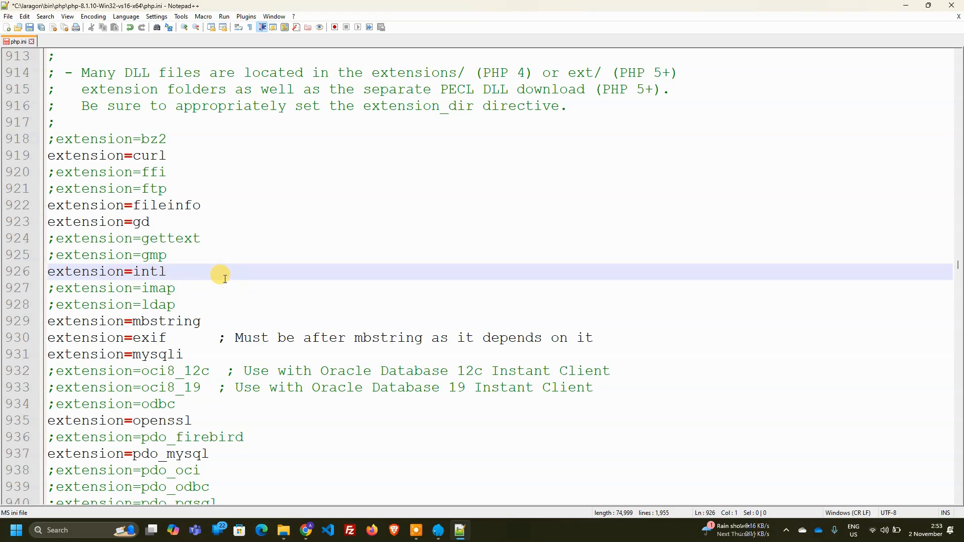
key(ctrl+s)
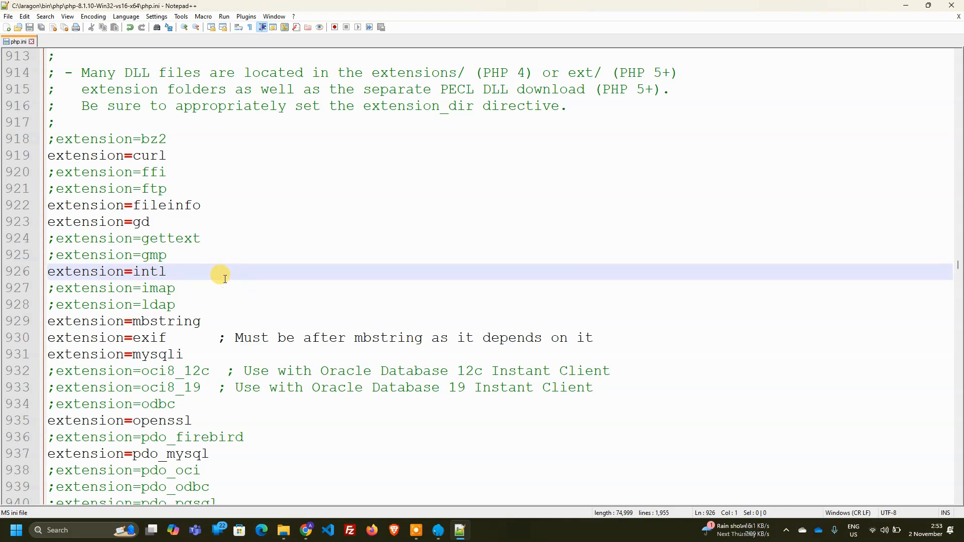
Search php.ini for sqlite, check that the pdo_sqlite extension is enabled, and dismiss the search
key(ctrl+f)
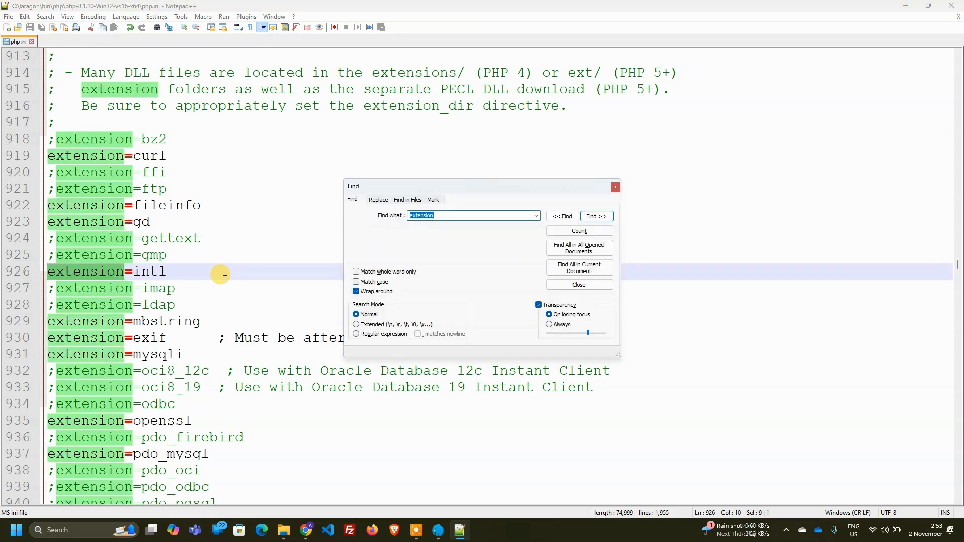
text(sqlite)
key(Return)
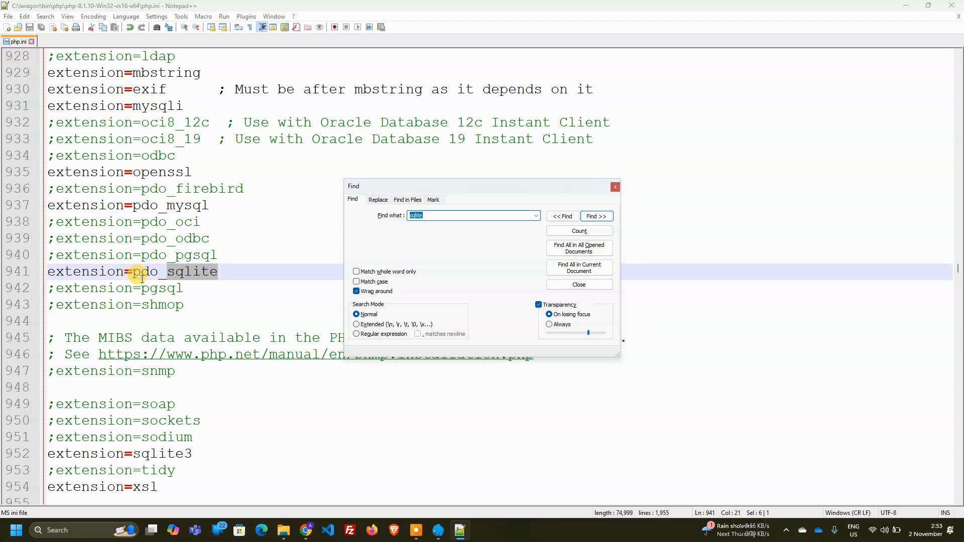
click(65, 273)
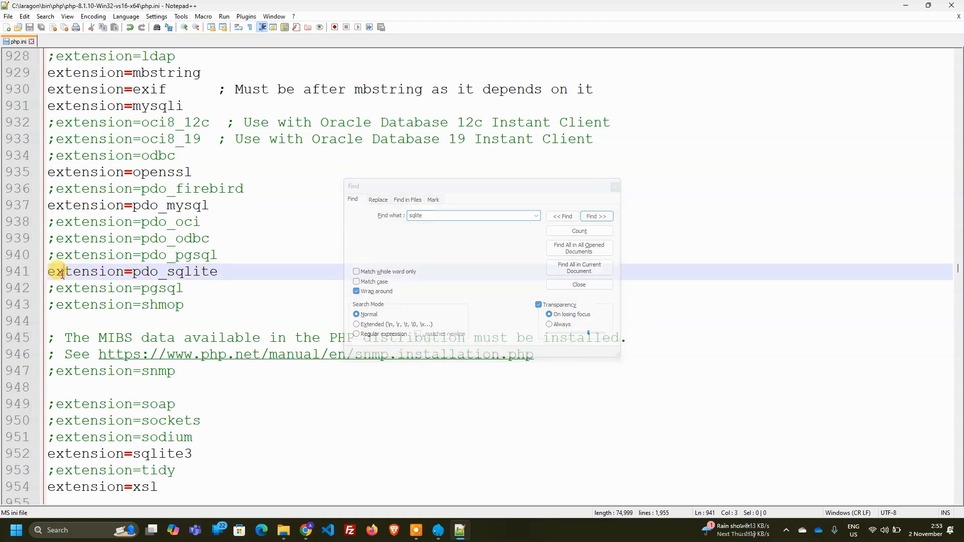
click(565, 286)
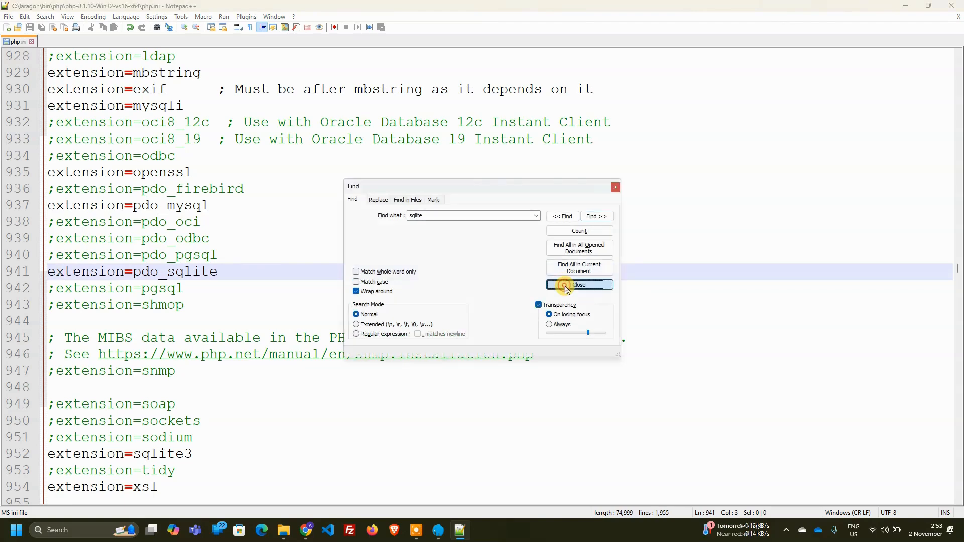
click(10, 254)
click(358, 296)
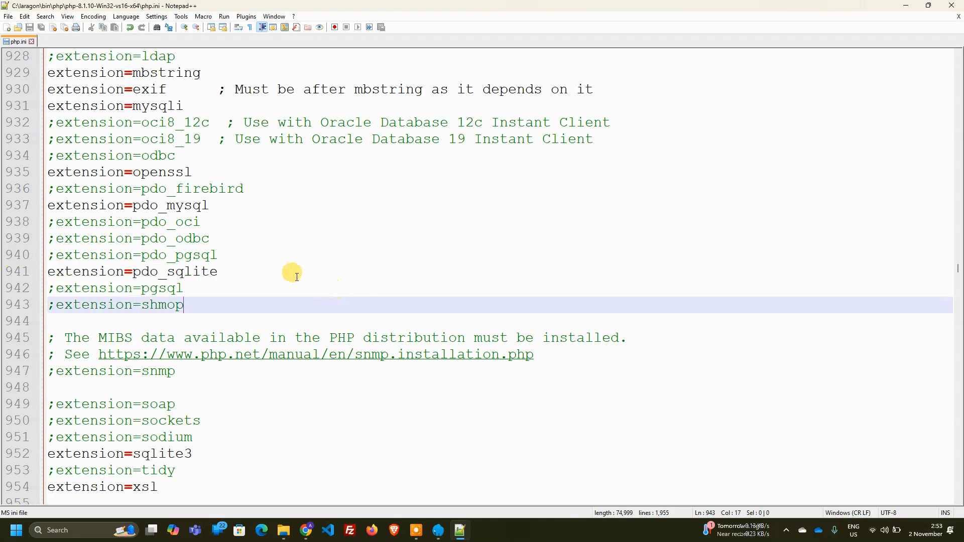
Close the text editor with php.ini and restart Laragon's Apache and MySQL services
click(9, 18)
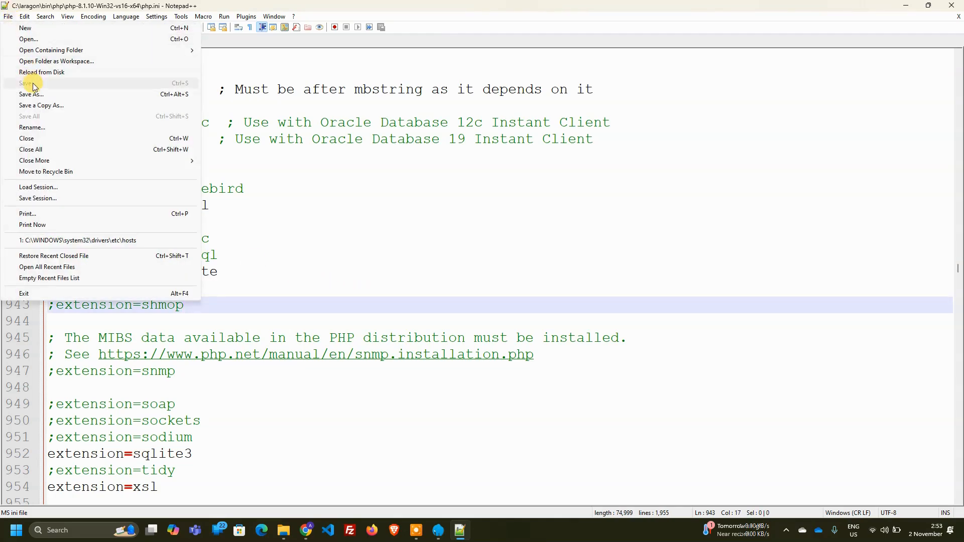
click(362, 172)
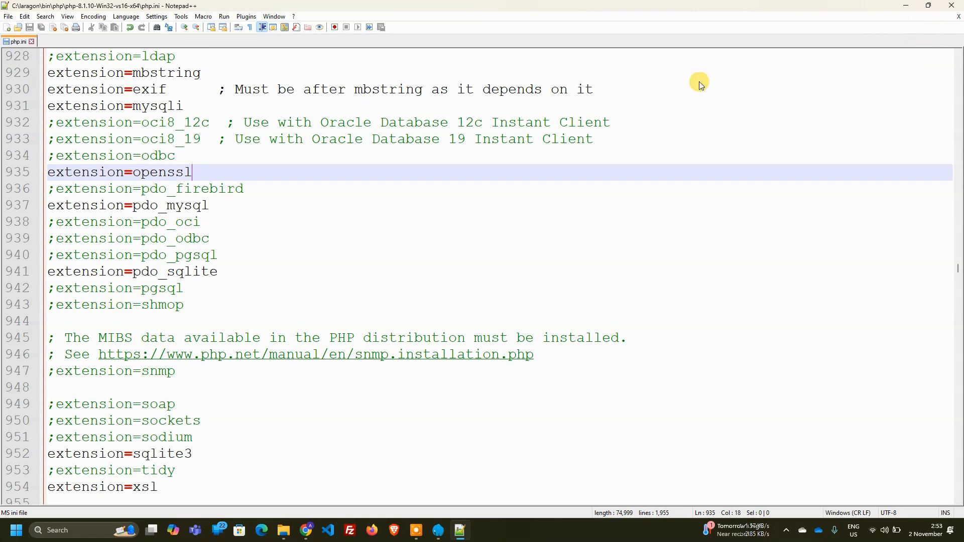
click(951, 5)
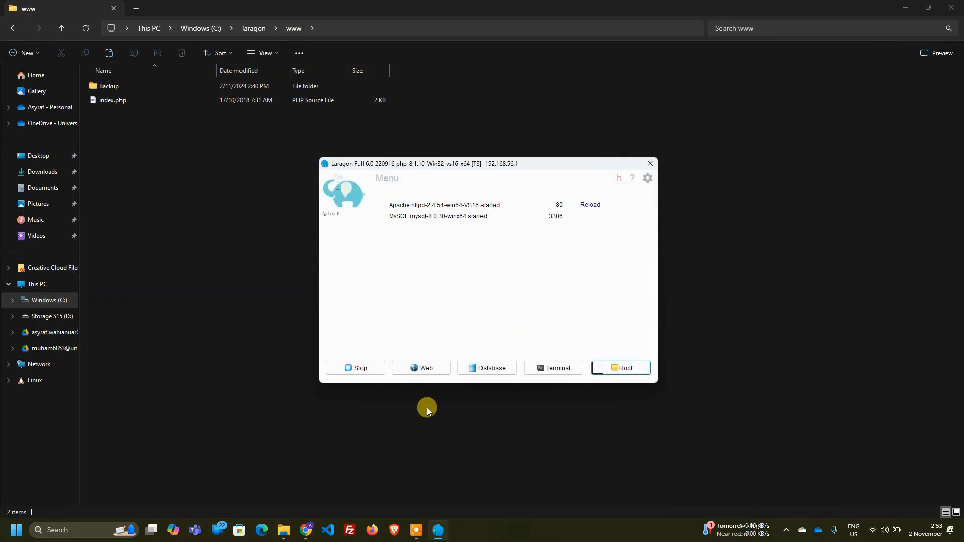
click(364, 368)
Open Apache's httpd.conf from Laragon and locate the active Listen directive that sets the server port
click(390, 180)
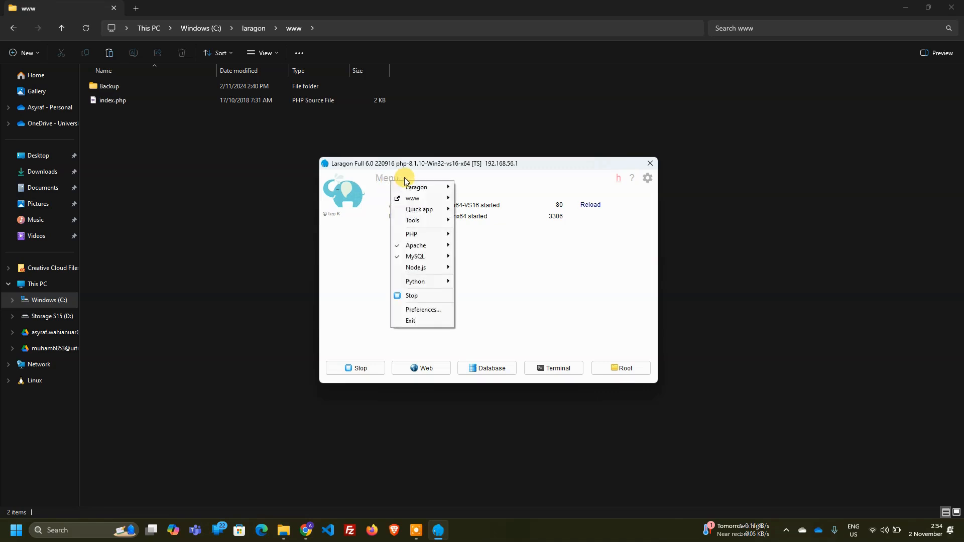
click(551, 272)
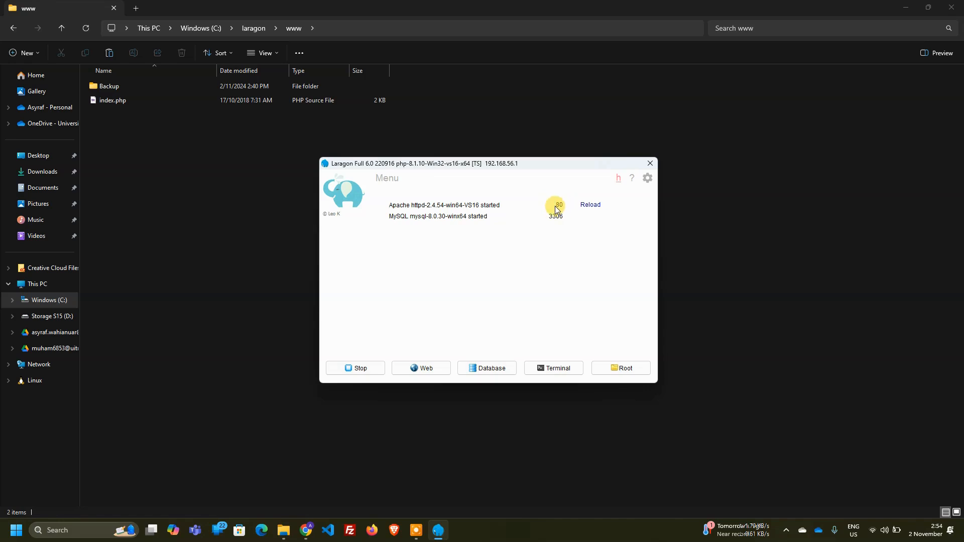
click(391, 182)
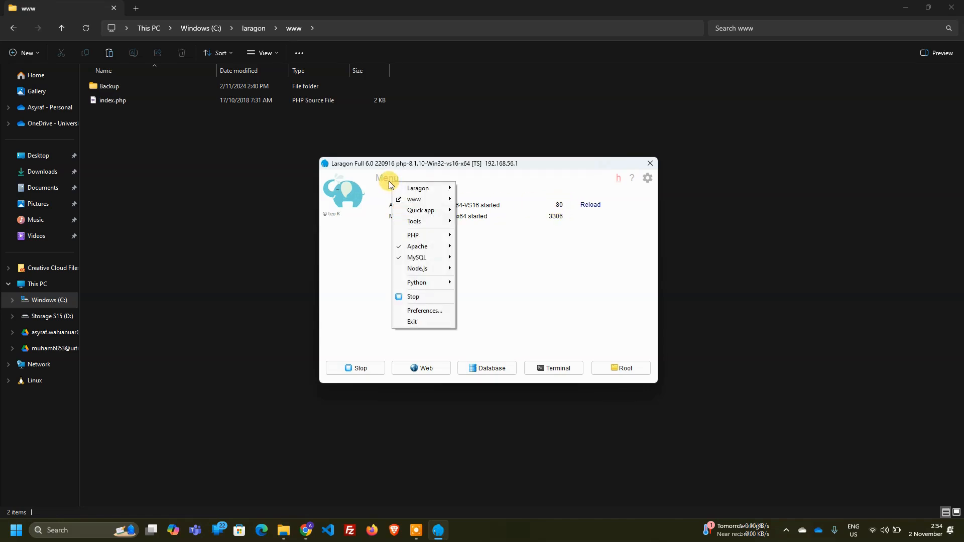
mouse_move(426, 248)
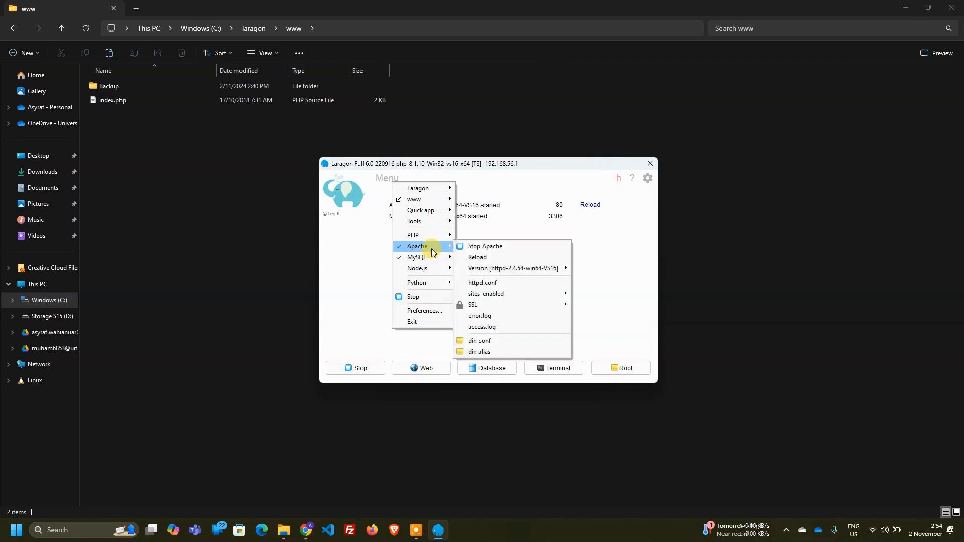
click(491, 285)
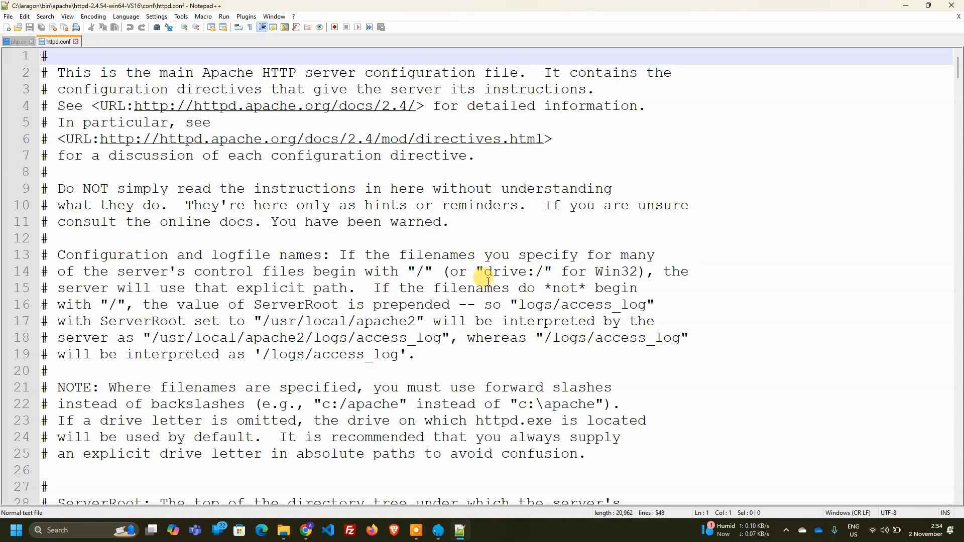
scroll(427, 242, down, 15)
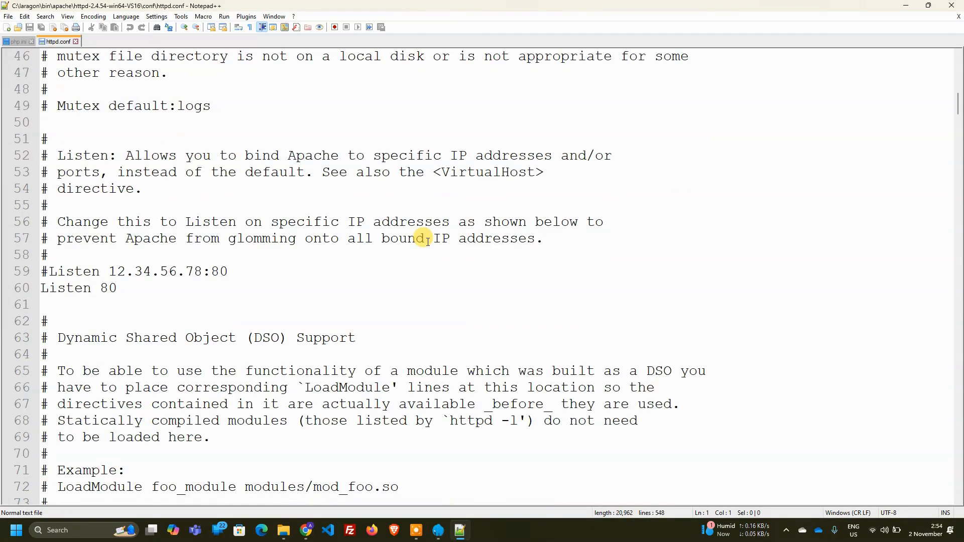
drag(161, 289, 39, 289)
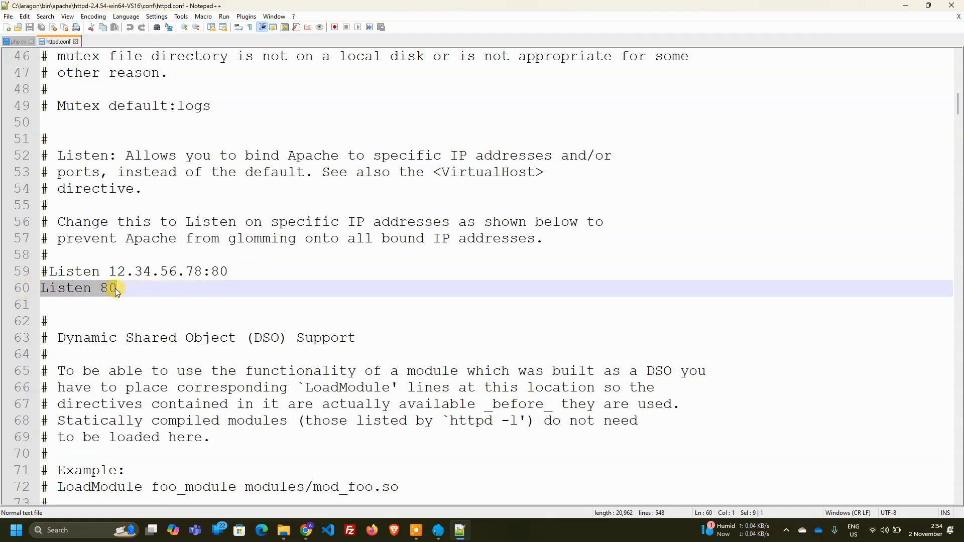
click(143, 288)
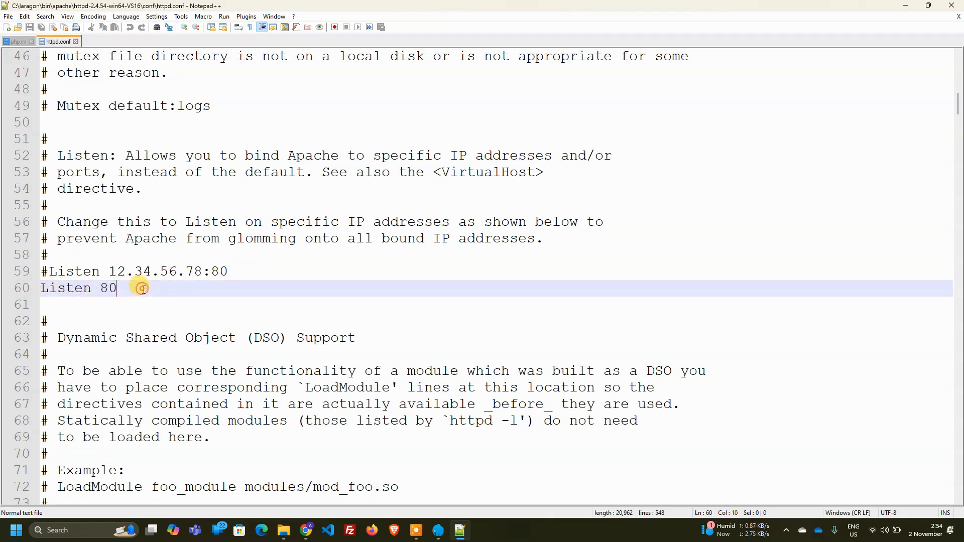
Change the active Listen directive in httpd.conf to port 8080, then undo the edit
drag(162, 289, 49, 287)
click(145, 288)
text(80)
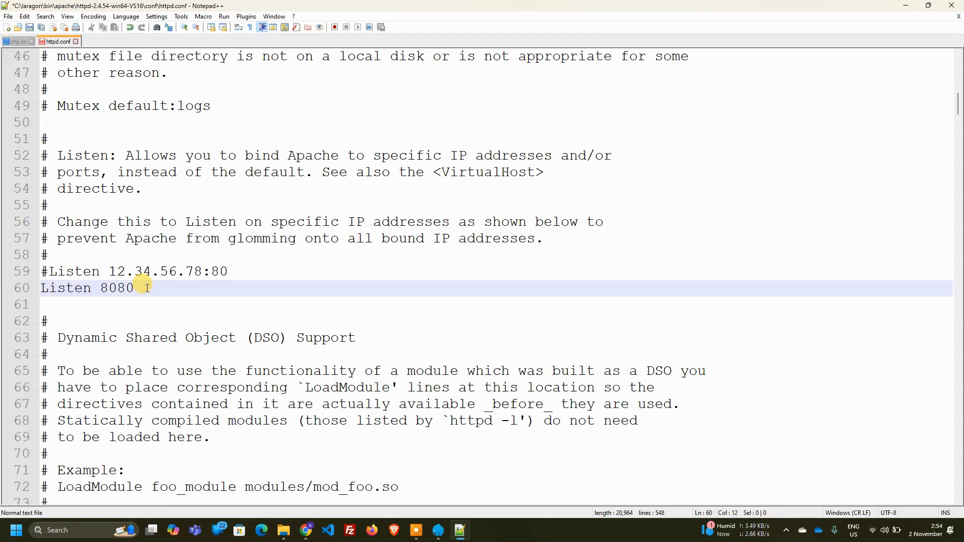
drag(134, 288, 101, 289)
click(151, 290)
key(ctrl+z)
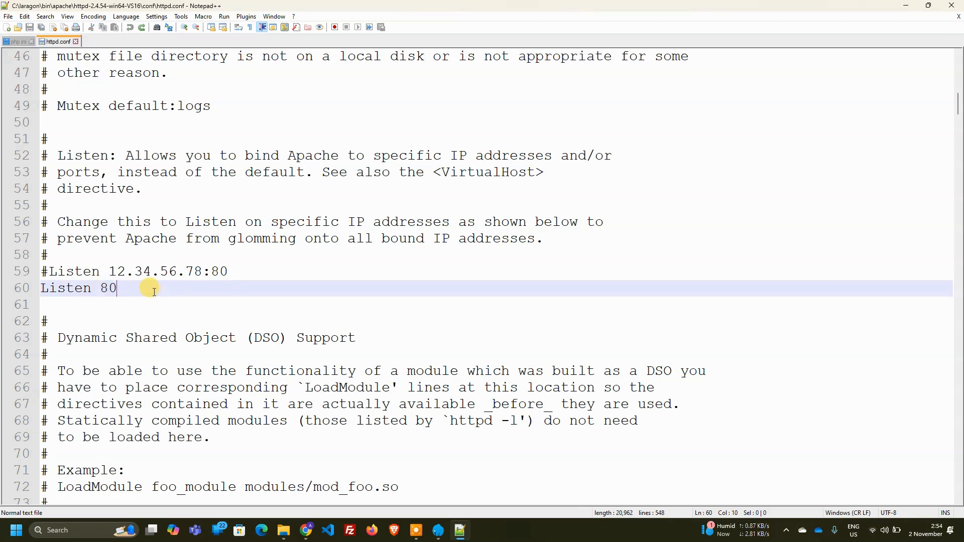
Close the text editor with httpd.conf and return to Laragon
click(11, 22)
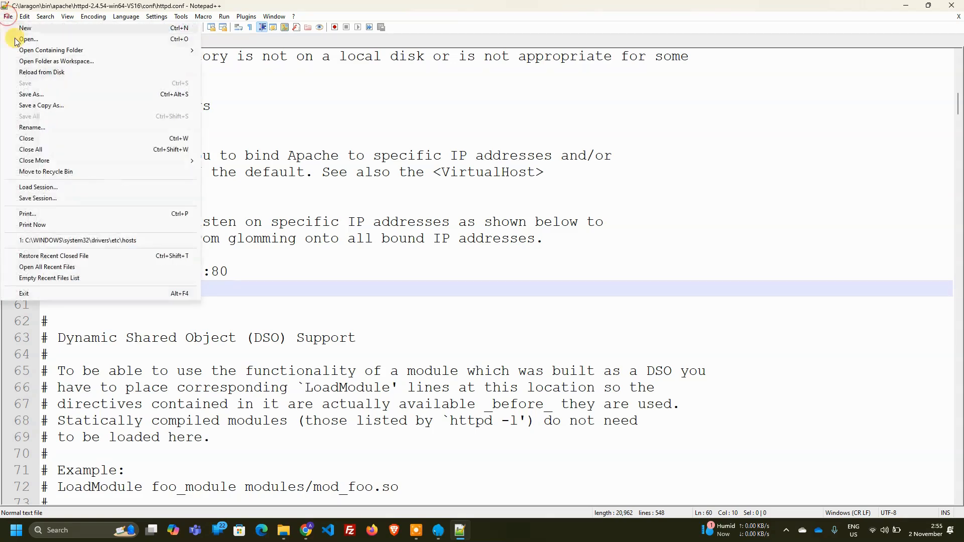
click(321, 254)
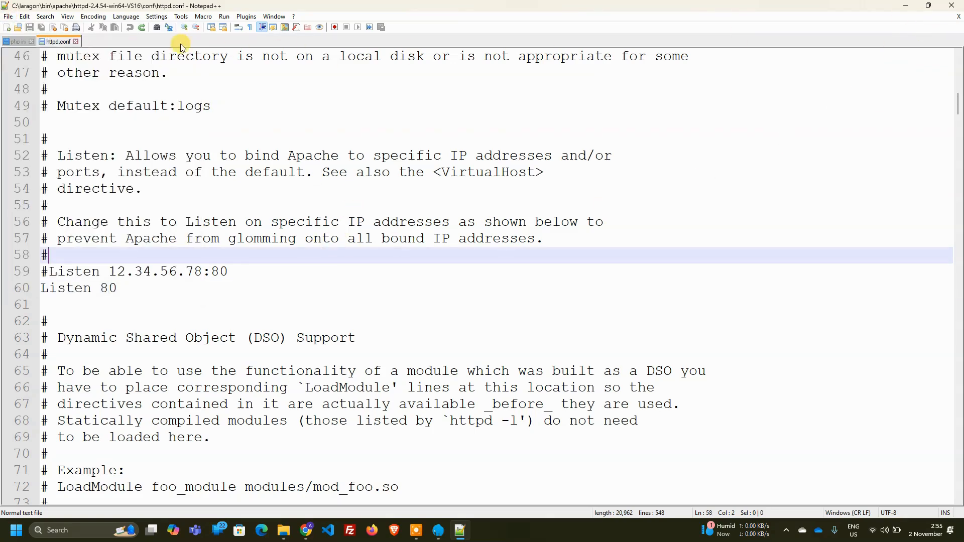
click(951, 5)
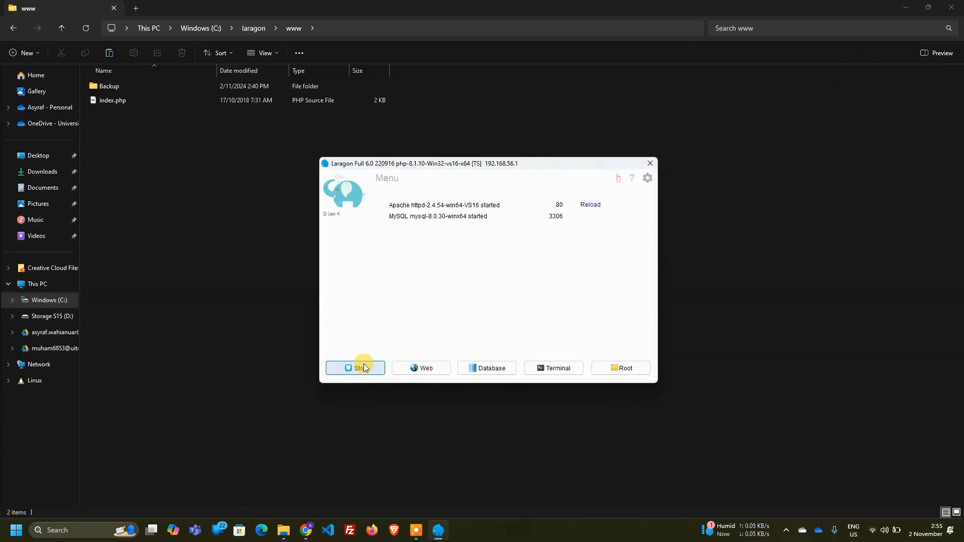